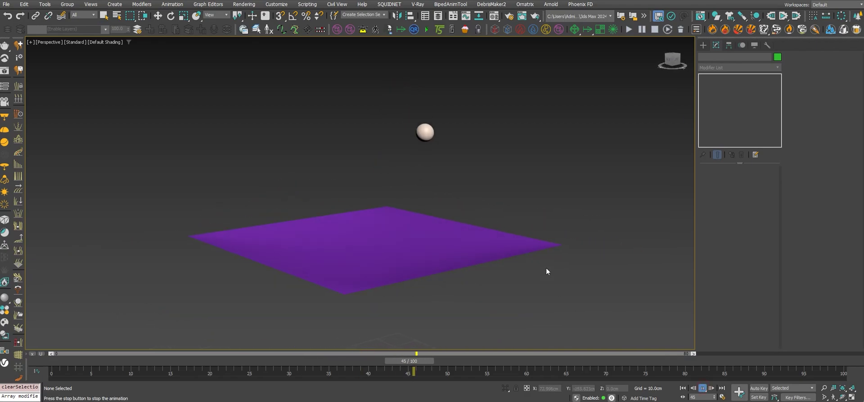
# Turn on edged faces, select the purple plane with the mCloth modifier, and inspect its cloth simulation as the ball falls.
pyautogui.moveTo(547, 269)
pyautogui.keyDown('alt'); pyautogui.mouseDown(button='middle')
pyautogui.moveTo(523, 266)
pyautogui.moveTo(542, 268)
pyautogui.moveTo(532, 266)
pyautogui.moveTo(549, 256)
pyautogui.mouseUp(button='middle'); pyautogui.keyUp('alt')
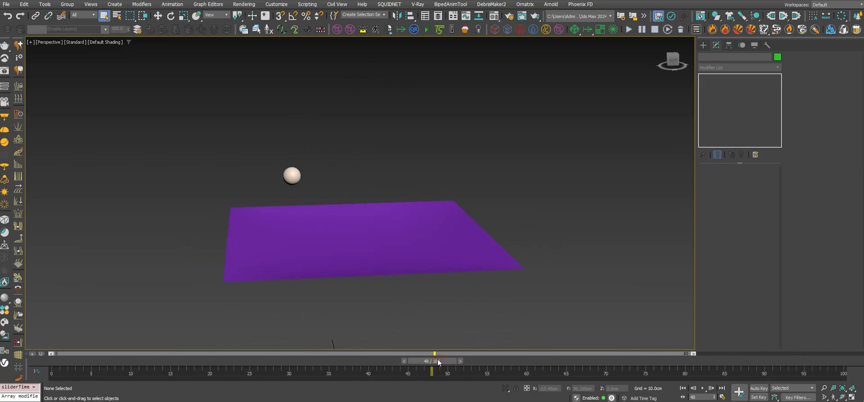
pyautogui.press('F4')
pyautogui.click(438, 256)
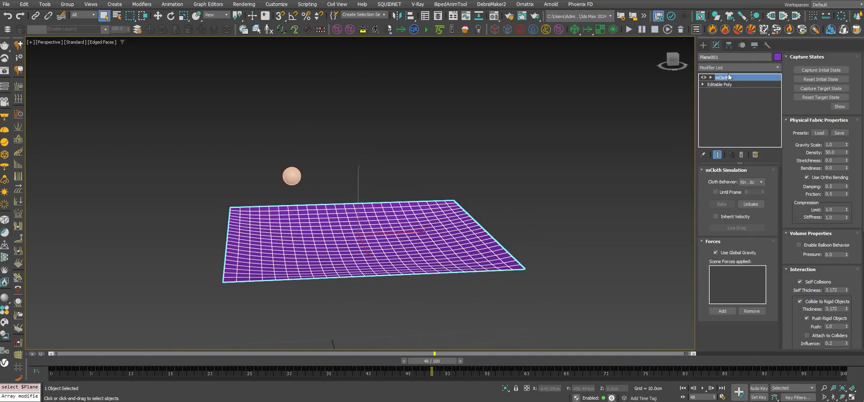
pyautogui.keyDown('alt'); pyautogui.moveTo(532, 141); pyautogui.dragTo(550, 149, button='middle'); pyautogui.keyUp('alt')
pyautogui.moveTo(450, 287); pyautogui.dragTo(524, 270, button='middle')
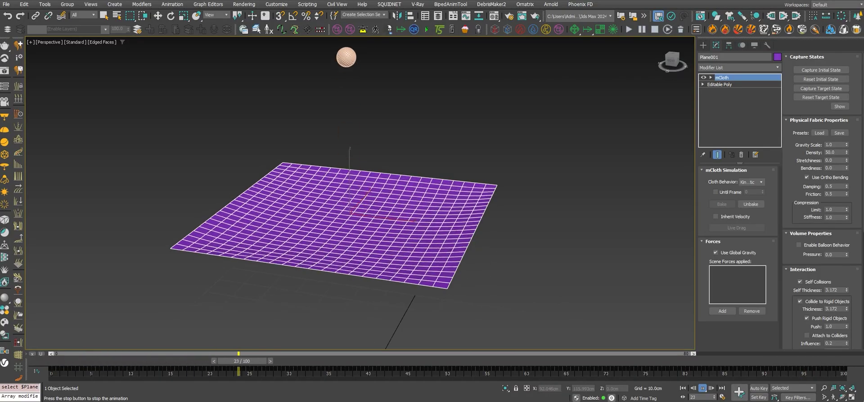
pyautogui.moveTo(500, 97); pyautogui.dragTo(498, 107)
pyautogui.click(510, 113)
pyautogui.keyDown('alt'); pyautogui.moveTo(418, 181); pyautogui.dragTo(403, 197, button='middle'); pyautogui.keyUp('alt')
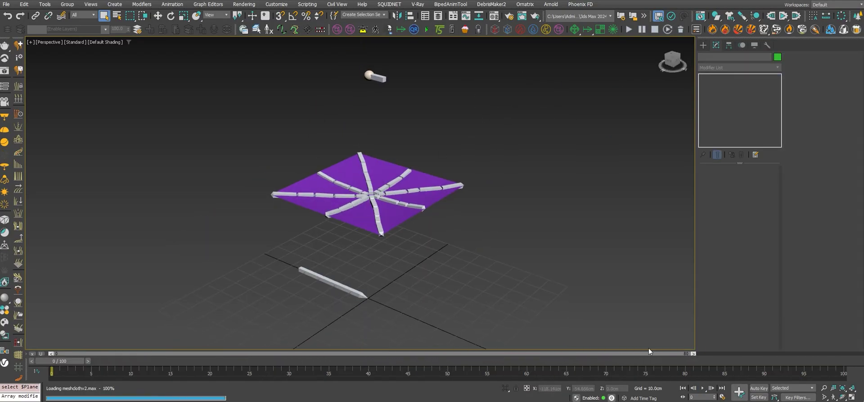
# Examine the bone chains laid across the cloth plane in meshclothv2.max.
pyautogui.keyDown('alt'); pyautogui.moveTo(411, 247); pyautogui.dragTo(439, 215, button='middle'); pyautogui.keyUp('alt')
pyautogui.scroll(3, 398, 219)
pyautogui.scroll(3, 395, 209)
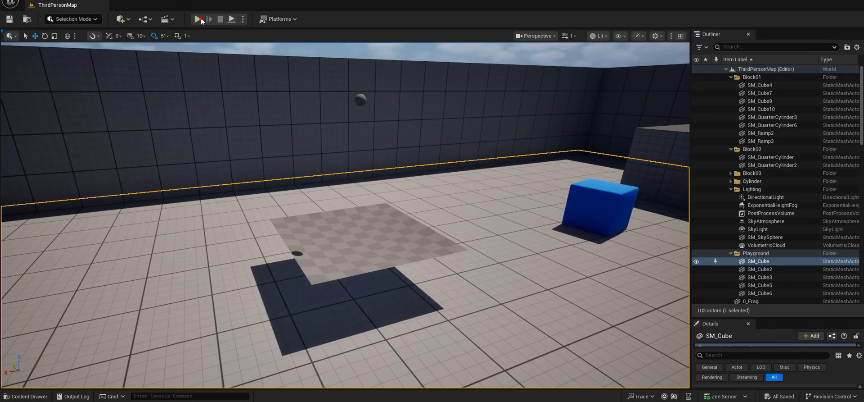
# Switch to Unreal Engine and play ThirdPersonMap, running and jumping the character around the animated cloth plane.
pyautogui.click(198, 19)
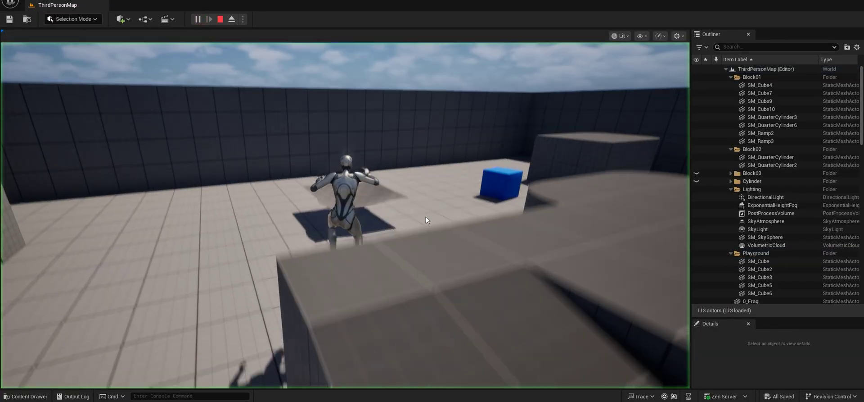
pyautogui.press('w')
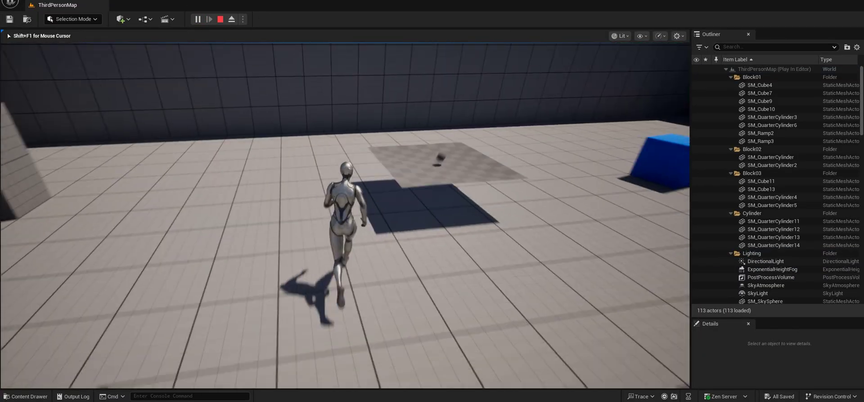
pyautogui.press('w')
pyautogui.press('d')
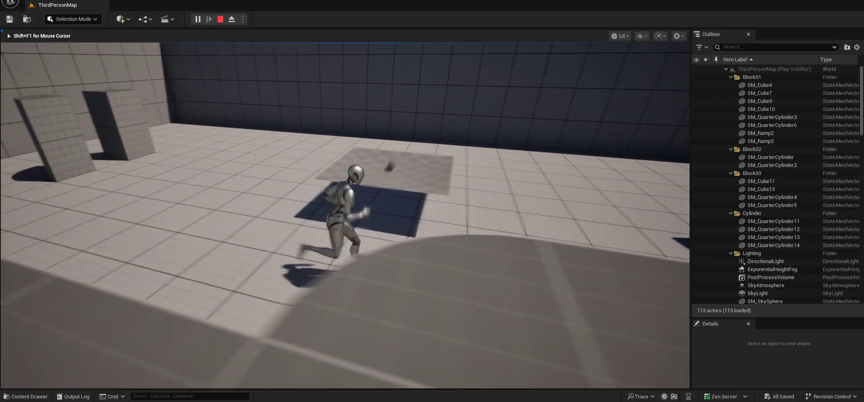
pyautogui.press('s')
pyautogui.press('d')
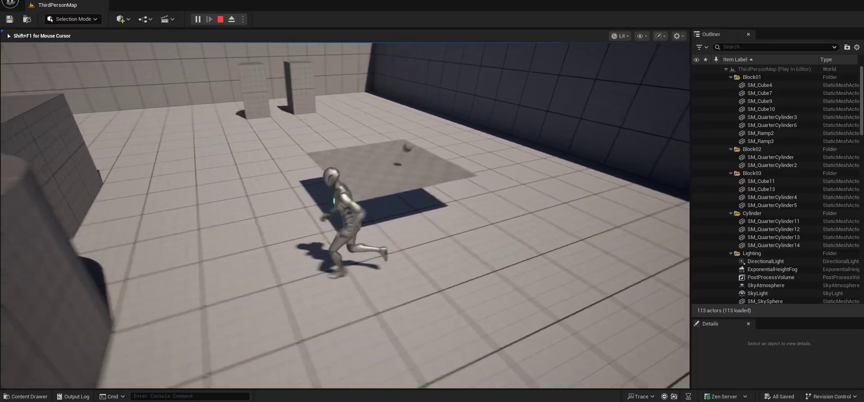
pyautogui.press('w')
pyautogui.press('a')
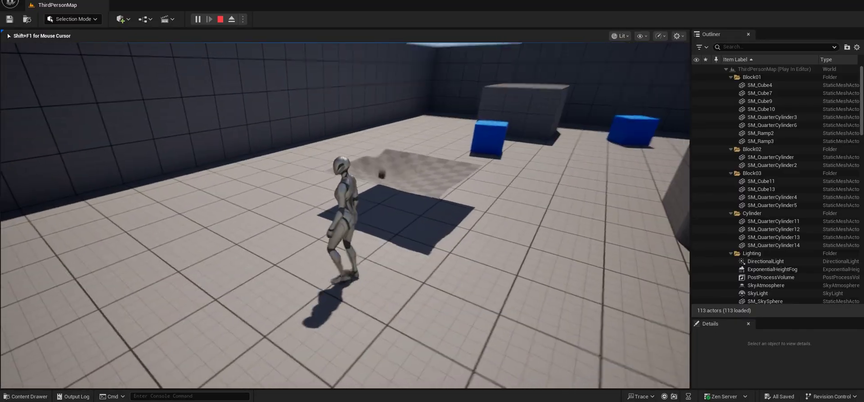
pyautogui.press('w')
pyautogui.press('space')
pyautogui.press('d')
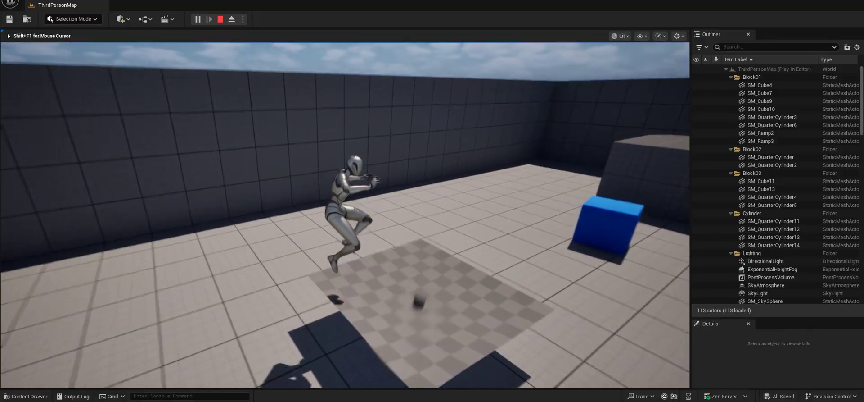
pyautogui.press('d')
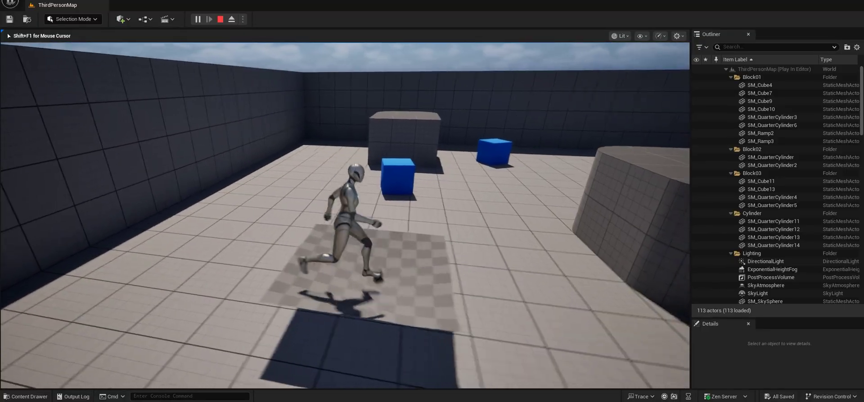
pyautogui.press('s')
pyautogui.press('a')
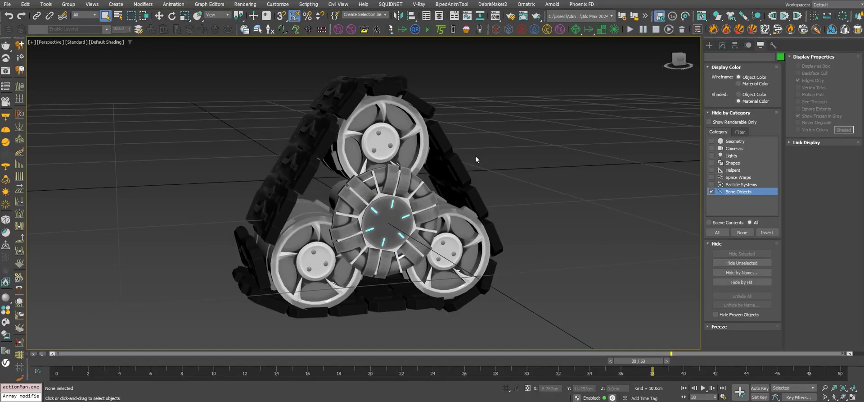
# Switch to 3ds Max and play back the triangular track wheel animation while viewing it from several angles.
pyautogui.scroll(-3, 378, 168)
pyautogui.keyDown('alt'); pyautogui.moveTo(378, 167); pyautogui.dragTo(689, 285, button='middle'); pyautogui.keyUp('alt')
pyautogui.click(712, 388)
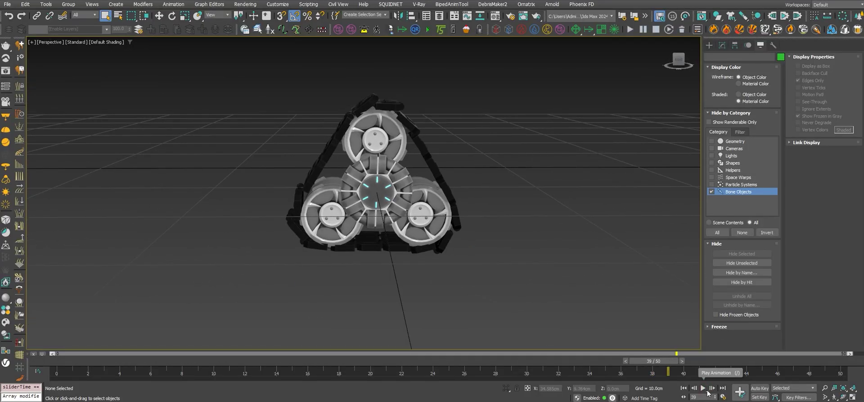
pyautogui.click(708, 392)
pyautogui.keyDown('alt'); pyautogui.moveTo(495, 260); pyautogui.dragTo(732, 228, button='middle'); pyautogui.keyUp('alt')
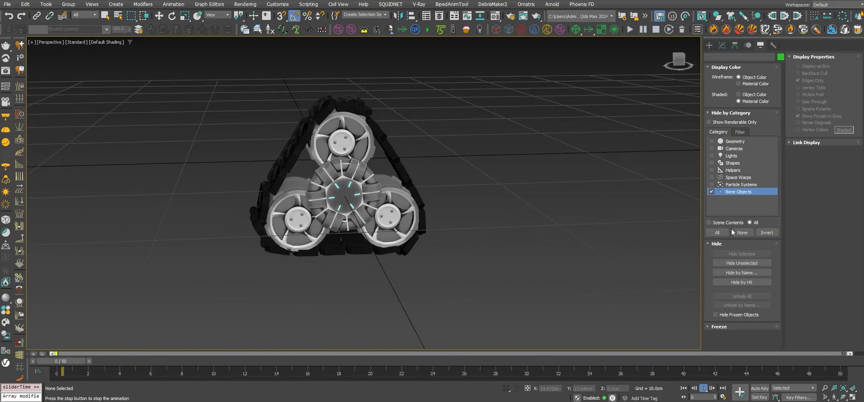
# Unhide the Bone Objects category and inspect the bones on the track and wheels at different frames.
pyautogui.click(711, 191)
pyautogui.keyDown('alt'); pyautogui.moveTo(506, 232); pyautogui.dragTo(540, 228, button='middle'); pyautogui.keyUp('alt')
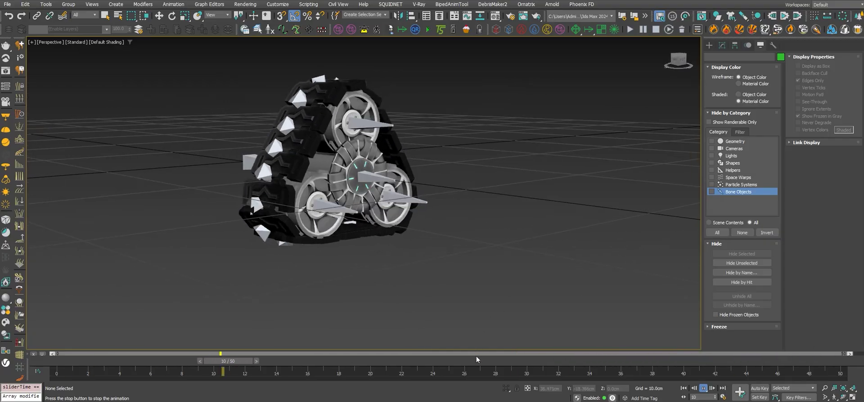
pyautogui.moveTo(485, 360); pyautogui.dragTo(366, 331)
pyautogui.keyDown('alt'); pyautogui.moveTo(369, 257); pyautogui.dragTo(337, 239, button='middle'); pyautogui.keyUp('alt')
# Select the track mesh and scrub through the animation to examine how its bones follow the rotating belt.
pyautogui.click(370, 140)
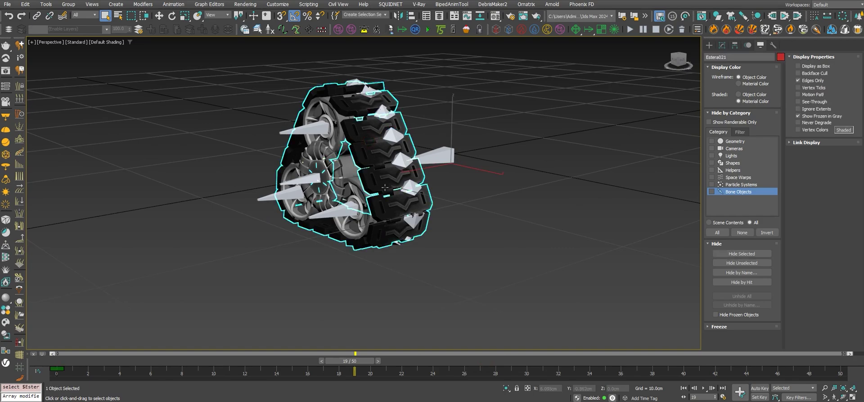
pyautogui.keyDown('alt'); pyautogui.moveTo(385, 187); pyautogui.dragTo(356, 252, button='middle'); pyautogui.keyUp('alt')
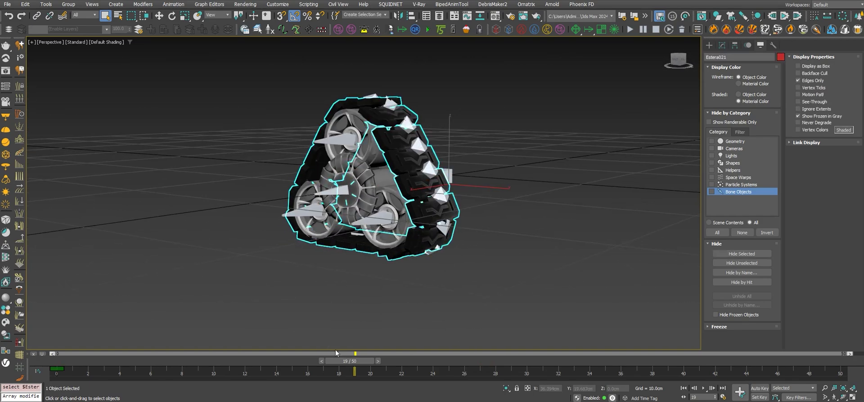
pyautogui.moveTo(354, 360); pyautogui.dragTo(625, 360)
pyautogui.moveTo(540, 359); pyautogui.dragTo(430, 351)
pyautogui.keyDown('alt'); pyautogui.moveTo(484, 282); pyautogui.dragTo(527, 270, button='middle'); pyautogui.keyUp('alt')
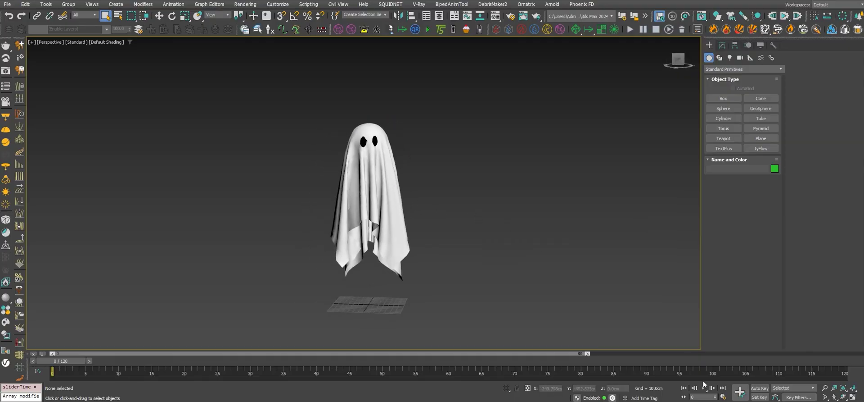
# Play the ghost's cloth animation, select the ghost mesh, and scrub through the frames to examine its movement.
pyautogui.click(704, 386)
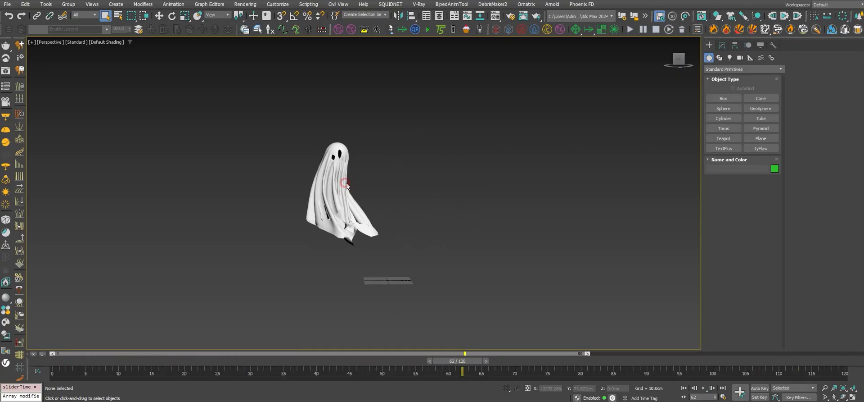
pyautogui.click(402, 244)
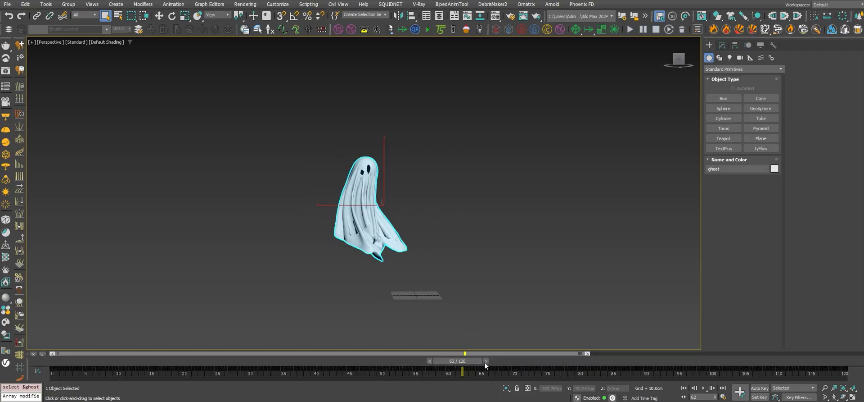
pyautogui.moveTo(469, 360); pyautogui.dragTo(667, 341)
pyautogui.moveTo(514, 263); pyautogui.dragTo(515, 252, button='middle')
pyautogui.scroll(3, 413, 210)
pyautogui.moveTo(440, 224); pyautogui.dragTo(418, 203, button='middle')
pyautogui.moveTo(654, 362); pyautogui.dragTo(557, 363)
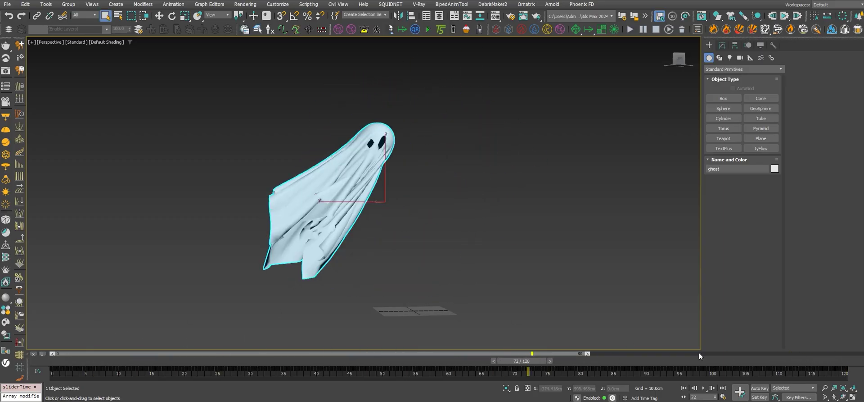
# Bring up the Vertex Bones Creator script and return the timeline to frame 0.
pyautogui.moveTo(493, 100); pyautogui.dragTo(493, 100)
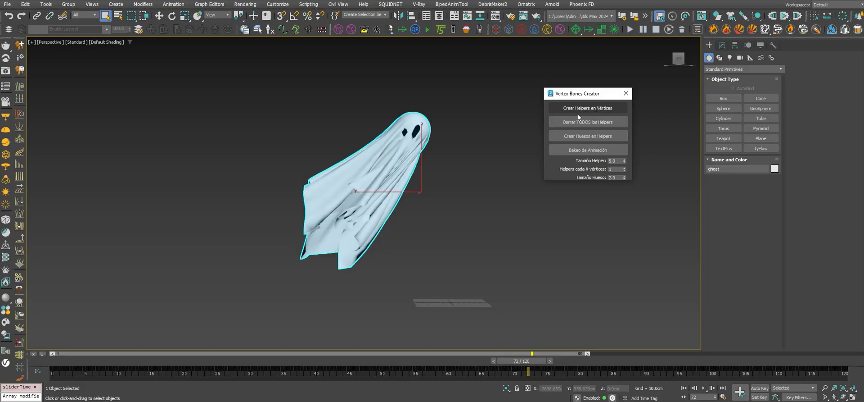
pyautogui.moveTo(514, 355); pyautogui.dragTo(2, 257)
pyautogui.moveTo(576, 94); pyautogui.dragTo(594, 85)
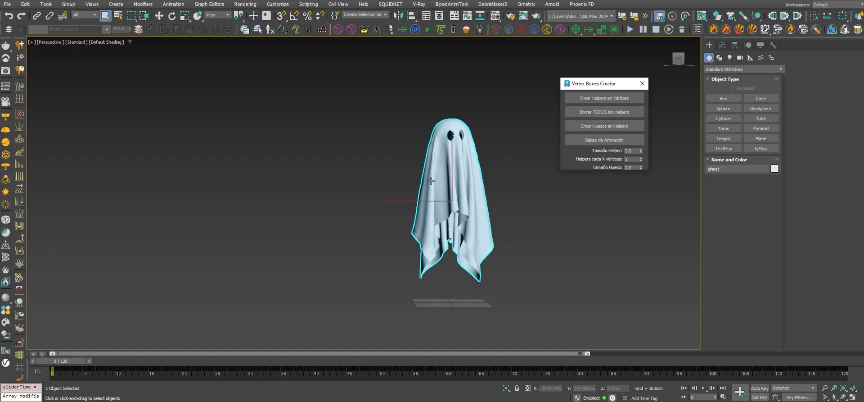
pyautogui.moveTo(528, 196); pyautogui.dragTo(518, 199, button='middle')
# Create helpers of size 5.0 on every vertex of the ghost mesh with Vertex Bones Creator.
pyautogui.click(590, 101)
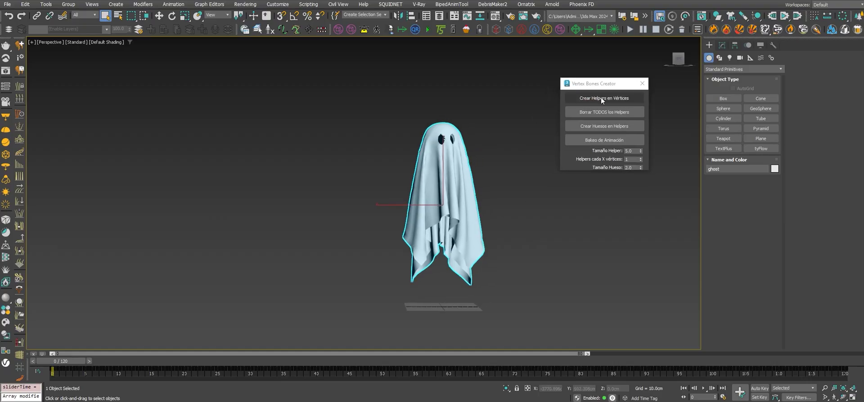
pyautogui.click(601, 97)
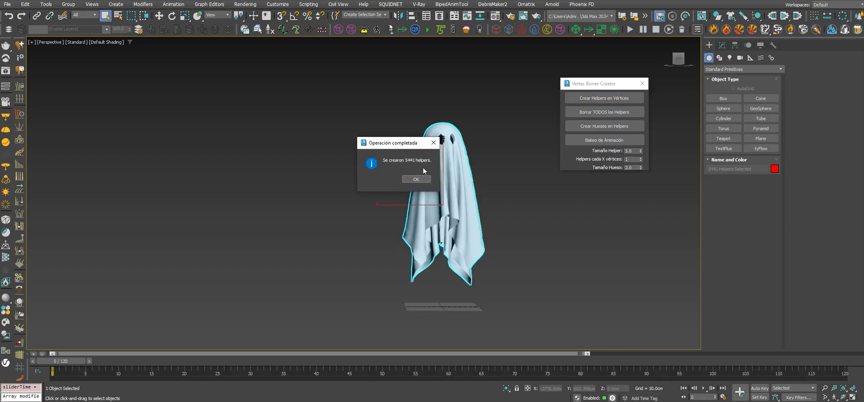
pyautogui.click(416, 179)
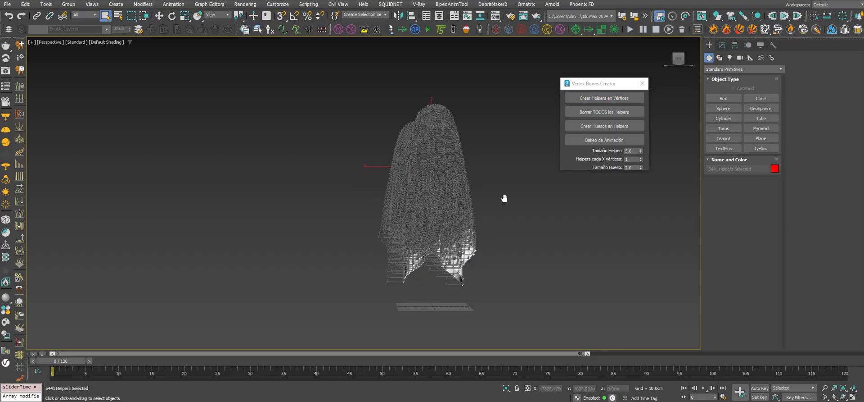
# Inspect the dense helpers around the ghost and delete them all with Vertex Bones Creator.
pyautogui.scroll(2, 469, 199)
pyautogui.keyDown('alt'); pyautogui.moveTo(483, 198); pyautogui.dragTo(386, 144, button='middle'); pyautogui.keyUp('alt')
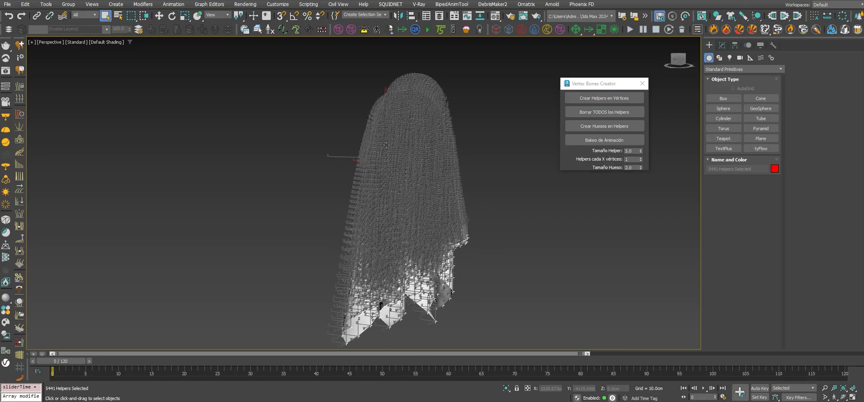
pyautogui.keyDown('alt'); pyautogui.moveTo(509, 192); pyautogui.dragTo(520, 176, button='middle'); pyautogui.keyUp('alt')
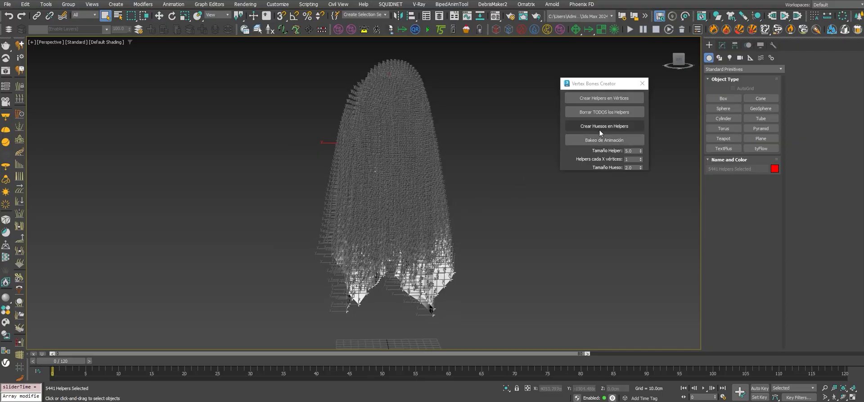
pyautogui.click(609, 113)
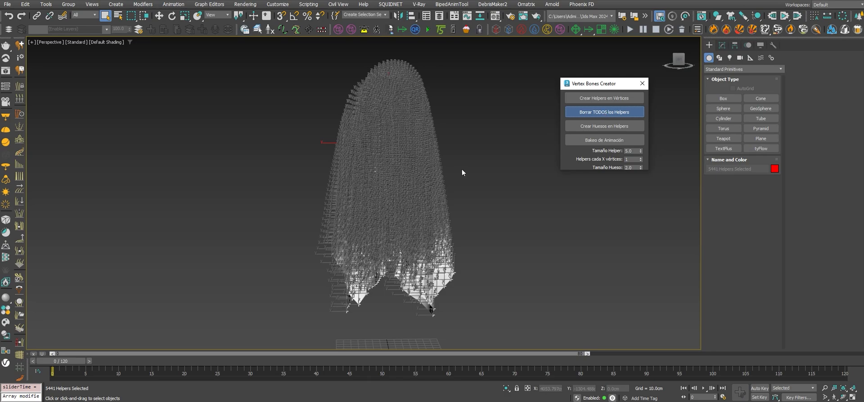
pyautogui.click(451, 210)
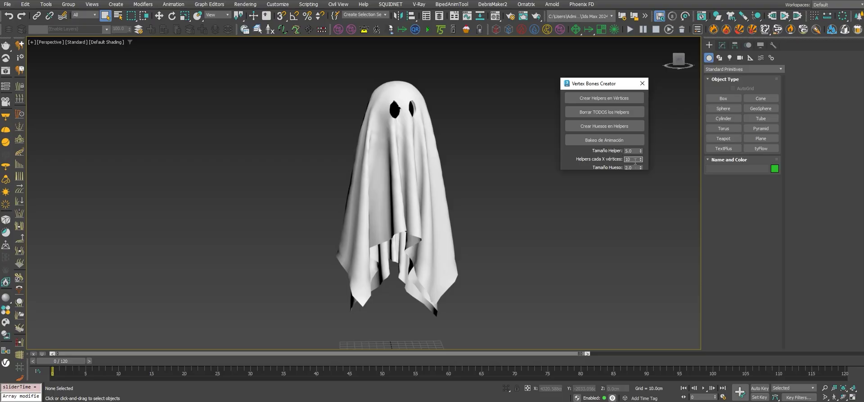
# Create helpers of size 5.0 on every 10th vertex of the ghost mesh with Vertex Bones Creator.
pyautogui.moveTo(620, 81); pyautogui.dragTo(611, 81)
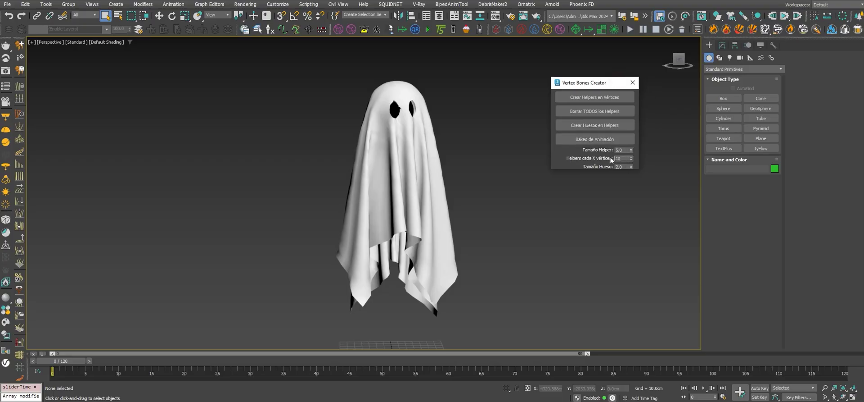
pyautogui.moveTo(593, 86); pyautogui.dragTo(587, 79)
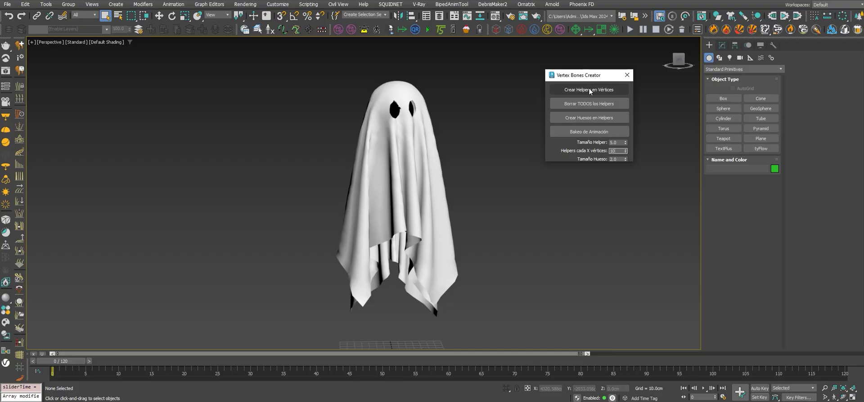
pyautogui.click(590, 90)
pyautogui.click(467, 211)
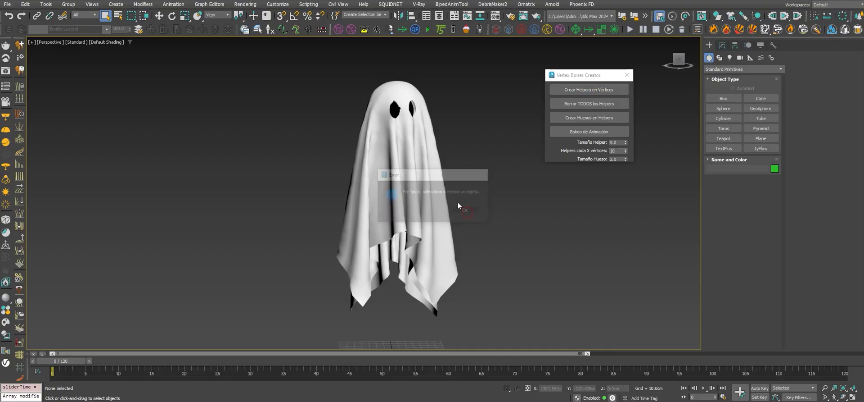
pyautogui.click(415, 165)
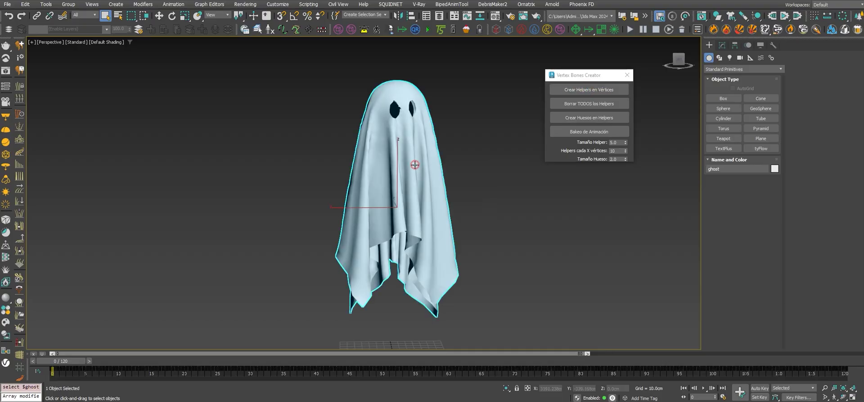
pyautogui.click(589, 94)
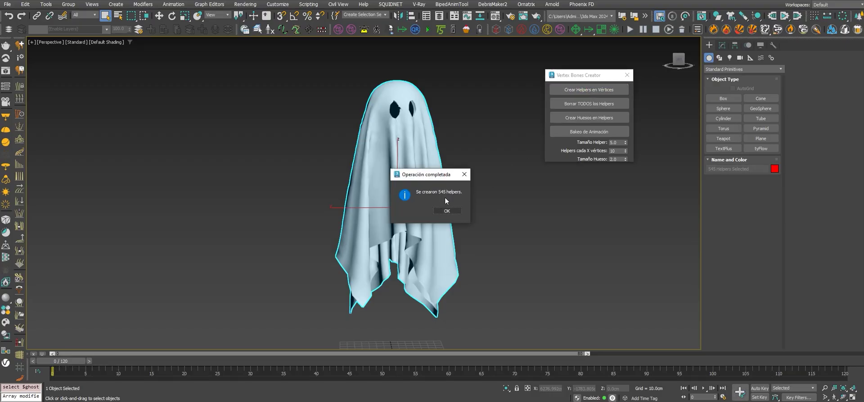
pyautogui.moveTo(442, 174); pyautogui.dragTo(466, 159)
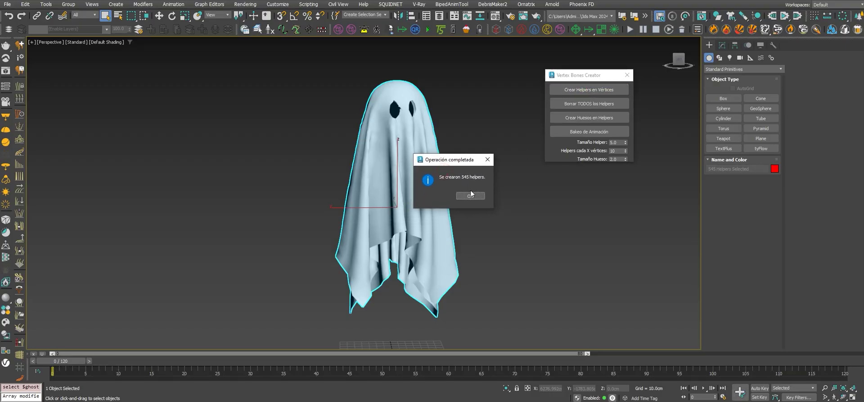
pyautogui.click(474, 196)
# Inspect the helper density around the ghost and delete all the helpers with Vertex Bones Creator.
pyautogui.scroll(3, 440, 199)
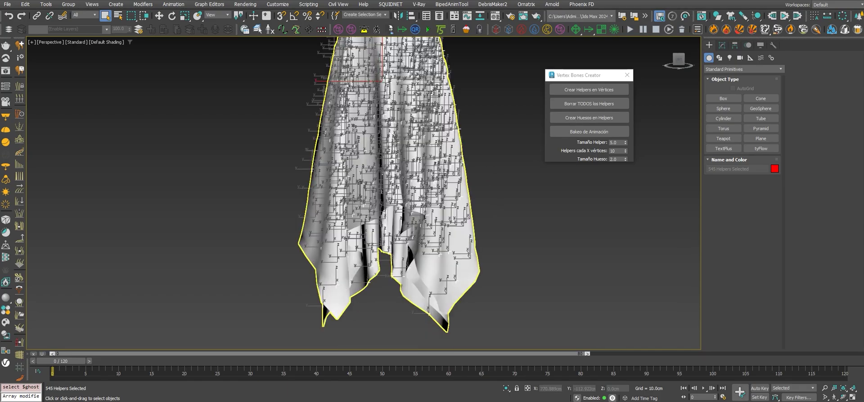
pyautogui.moveTo(472, 177)
pyautogui.mouseDown(button='middle')
pyautogui.moveTo(423, 198)
pyautogui.moveTo(364, 179)
pyautogui.moveTo(469, 186)
pyautogui.moveTo(478, 202)
pyautogui.moveTo(499, 198)
pyautogui.moveTo(474, 193)
pyautogui.moveTo(466, 168)
pyautogui.mouseUp(button='middle')
pyautogui.scroll(-3, 464, 190)
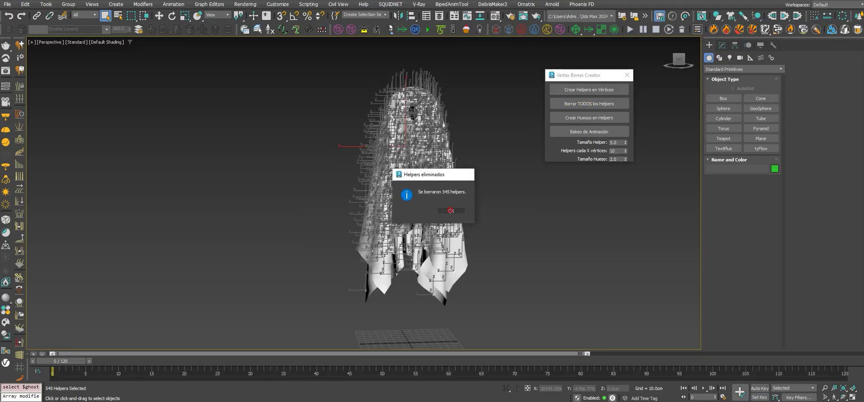
pyautogui.click(451, 210)
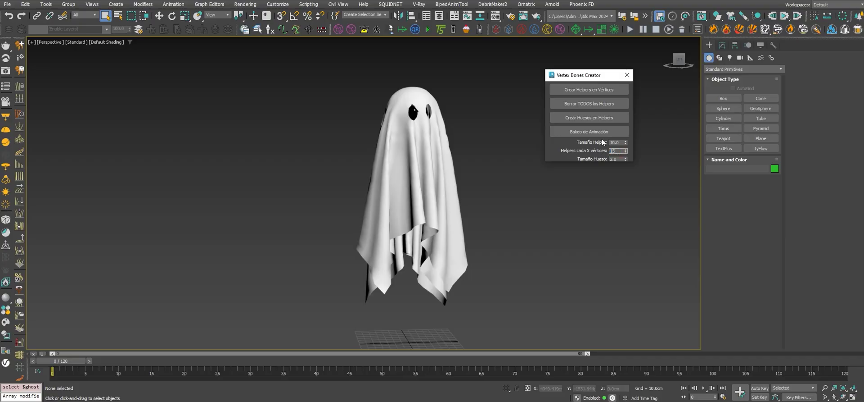
# Create helpers of size 10.0 on every 15th vertex of the ghost mesh and check how they follow the cloth animation.
pyautogui.moveTo(584, 76); pyautogui.dragTo(616, 75)
pyautogui.click(438, 144)
pyautogui.click(591, 89)
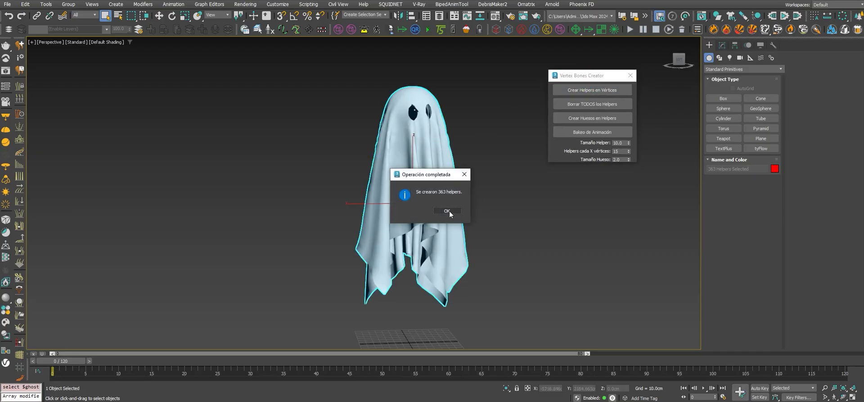
pyautogui.click(449, 212)
pyautogui.scroll(3, 456, 208)
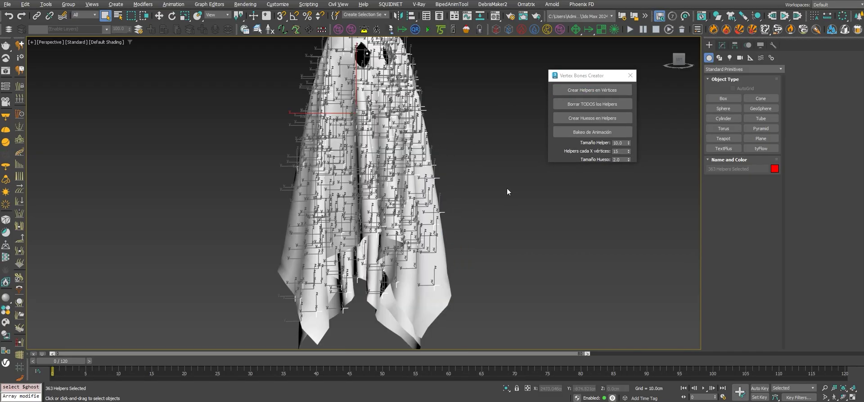
pyautogui.keyDown('alt'); pyautogui.moveTo(507, 192); pyautogui.dragTo(477, 189, button='middle'); pyautogui.keyUp('alt')
pyautogui.scroll(-3, 472, 193)
pyautogui.moveTo(67, 363); pyautogui.dragTo(1, 297)
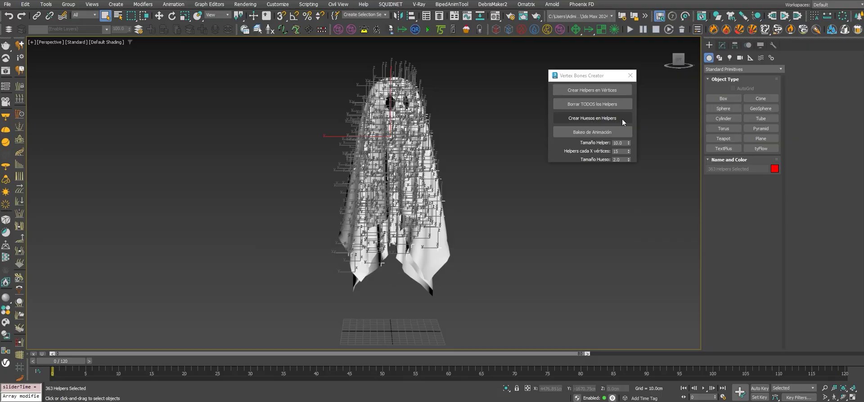
# Create bones on all the helpers and play through the timeline to frame 120 to check that they follow the cloth.
pyautogui.click(600, 120)
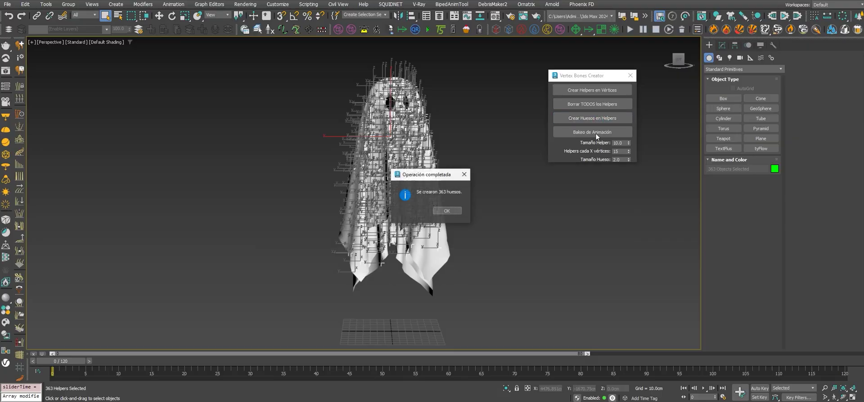
pyautogui.click(447, 211)
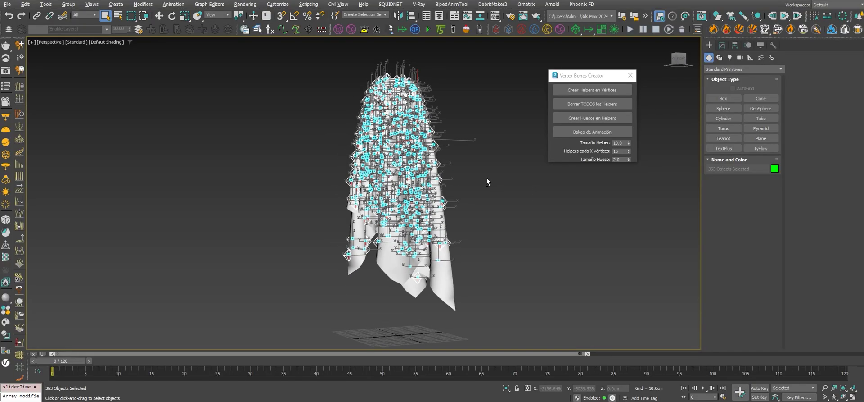
pyautogui.moveTo(89, 365); pyautogui.dragTo(835, 361)
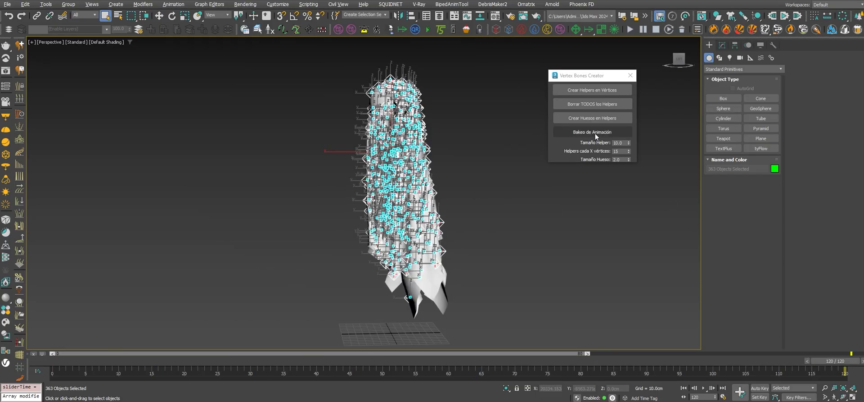
# Bake the animation onto the bones with Vertex Bones Creator and scrub the timeline to check the keys.
pyautogui.click(593, 131)
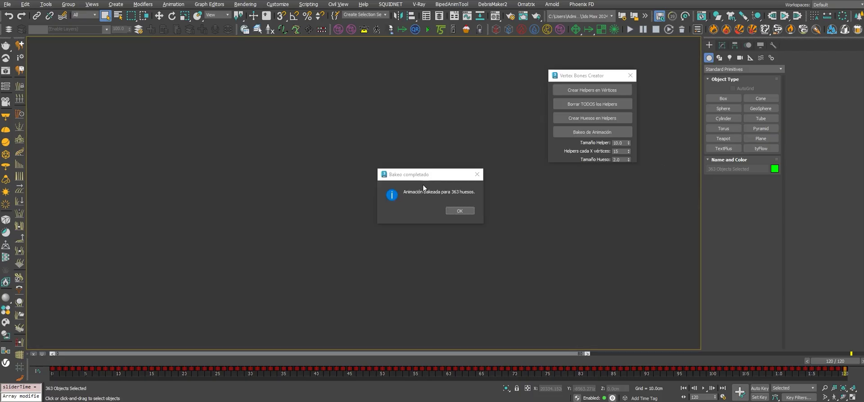
pyautogui.moveTo(424, 175); pyautogui.dragTo(419, 157)
pyautogui.click(434, 193)
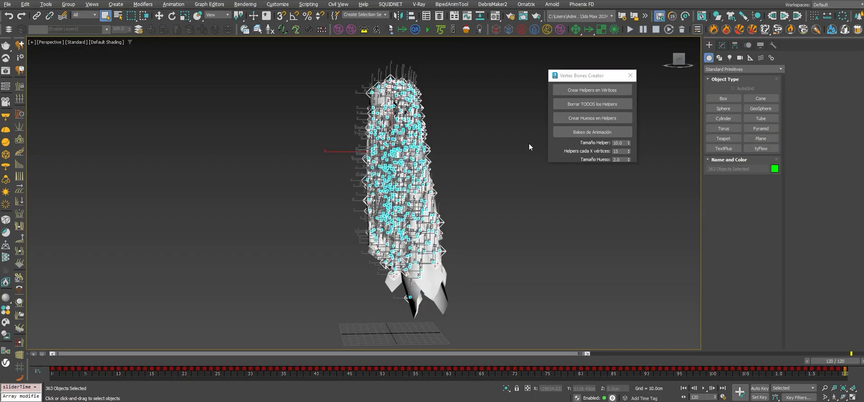
pyautogui.moveTo(81, 353); pyautogui.dragTo(774, 360)
pyautogui.moveTo(817, 395); pyautogui.dragTo(832, 392)
# Clear the selection, delete all the helpers with Vertex Bones Creator, and scrub the timeline to check the baked bones.
pyautogui.click(499, 188)
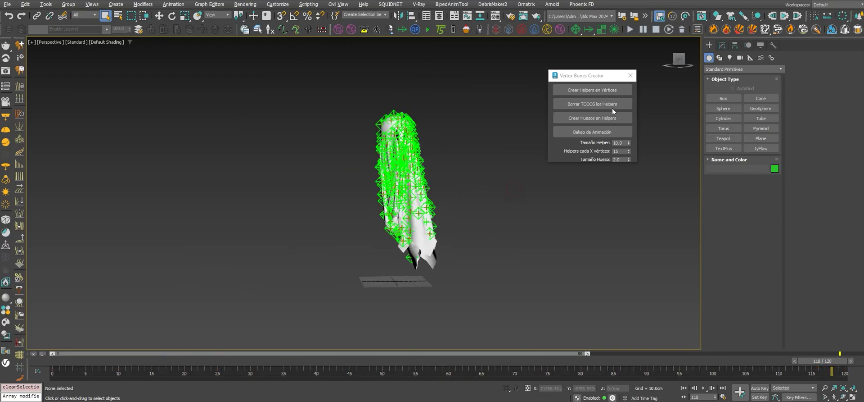
pyautogui.click(612, 105)
pyautogui.click(451, 210)
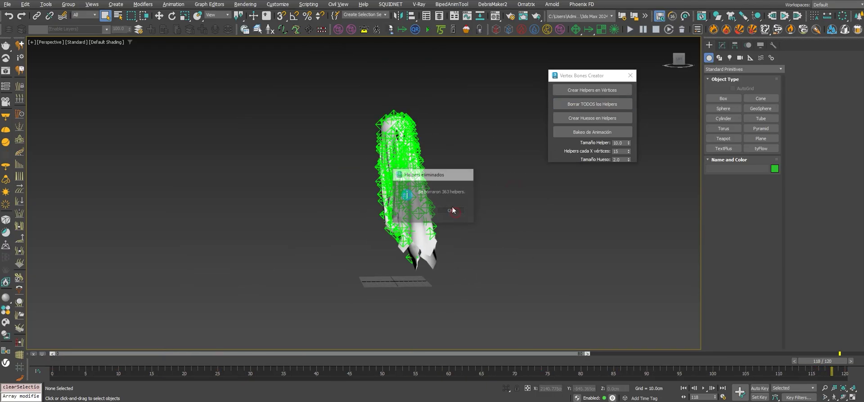
pyautogui.scroll(3, 445, 171)
pyautogui.moveTo(133, 356); pyautogui.dragTo(847, 356)
# Return to frame 0 and clone the ghost mesh along the Y axis beside the original.
pyautogui.click(353, 108)
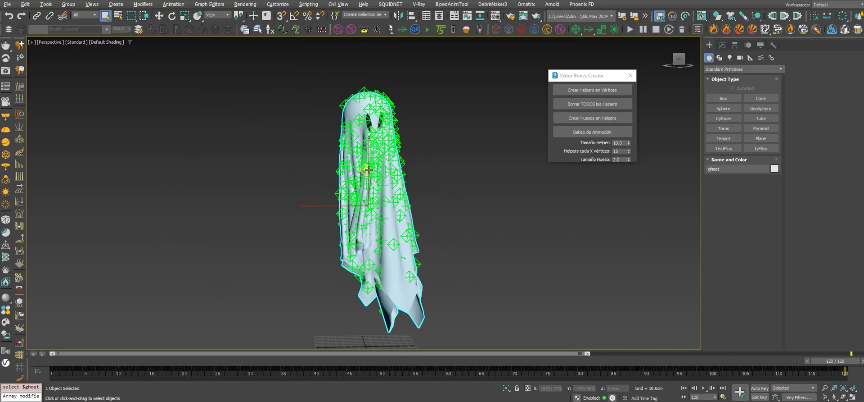
pyautogui.click(76, 361)
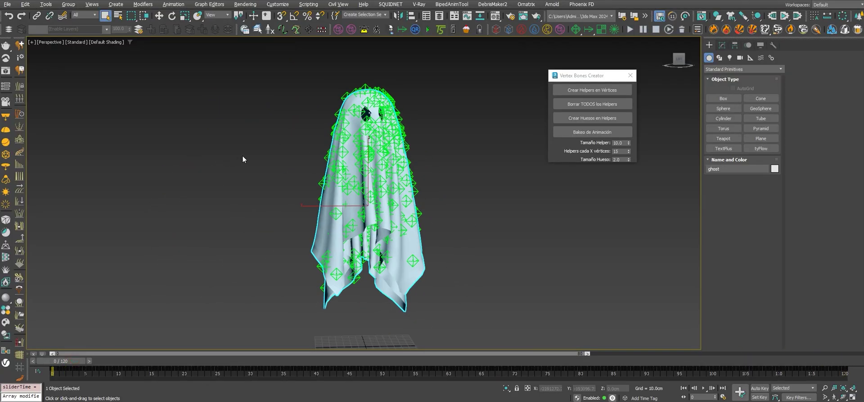
pyautogui.press('w')
pyautogui.moveTo(351, 190); pyautogui.dragTo(324, 175, button='middle')
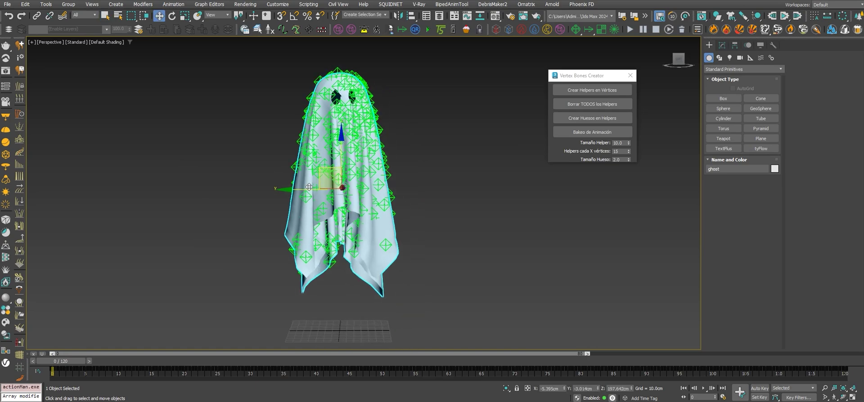
pyautogui.keyDown('shift'); pyautogui.moveTo(309, 186); pyautogui.dragTo(476, 191); pyautogui.keyUp('shift')
pyautogui.press('Return')
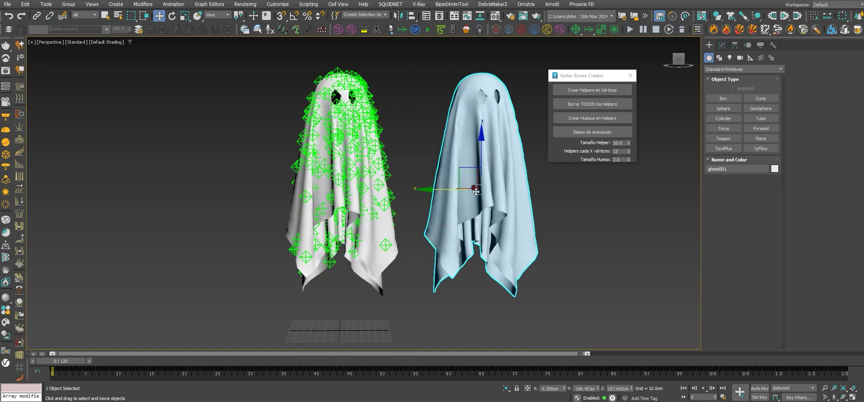
# Convert the copied ghost mesh to an Editable Poly.
pyautogui.click(723, 45)
pyautogui.rightClick(732, 78)
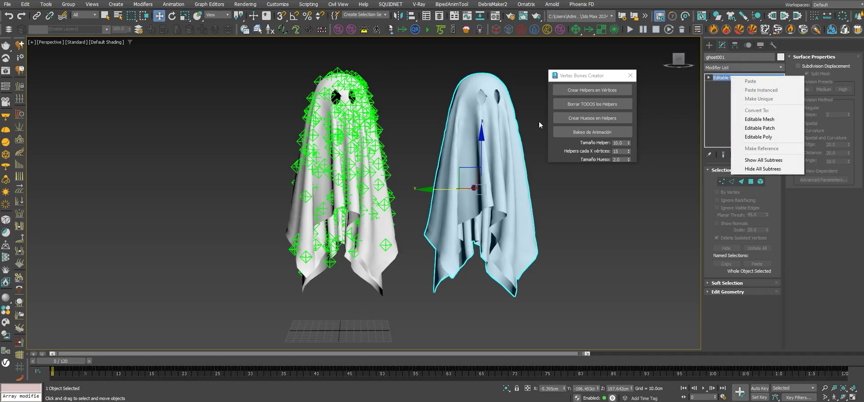
pyautogui.rightClick(477, 100)
pyautogui.moveTo(503, 202)
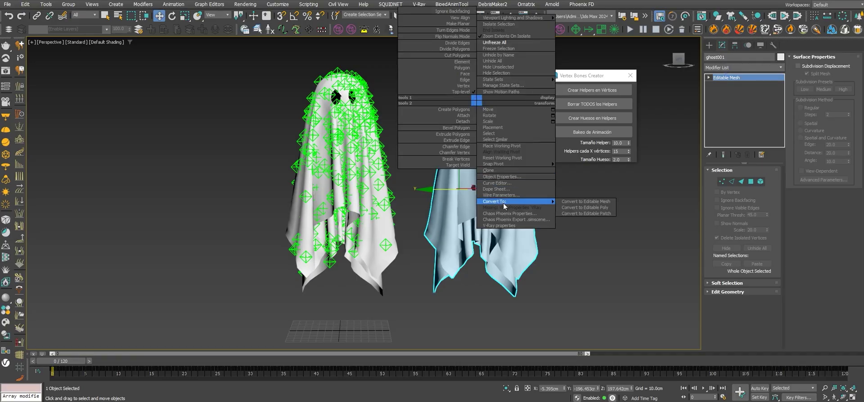
pyautogui.click(568, 207)
pyautogui.keyDown('alt'); pyautogui.moveTo(560, 202); pyautogui.dragTo(536, 205, button='middle'); pyautogui.keyUp('alt')
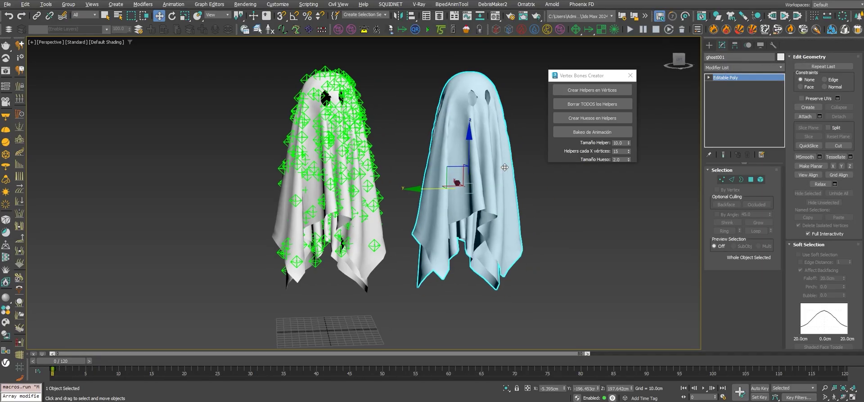
# Unlink the copied ghost and scrub the timeline to compare it with the animated original.
pyautogui.click(299, 189)
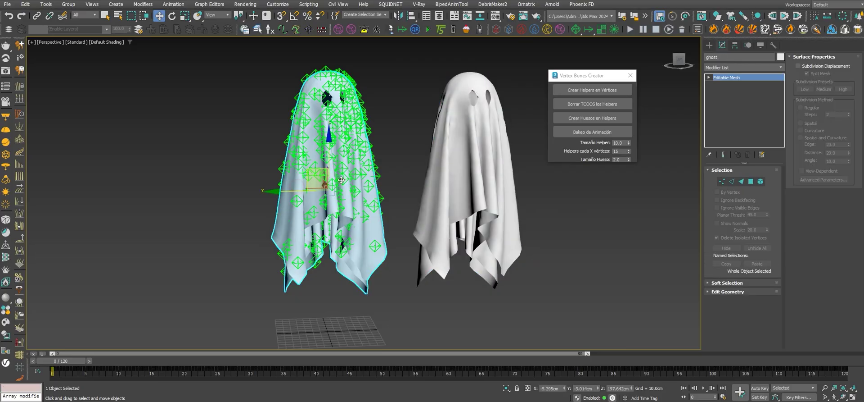
pyautogui.click(465, 173)
pyautogui.moveTo(61, 360); pyautogui.dragTo(0, 275)
pyautogui.click(51, 16)
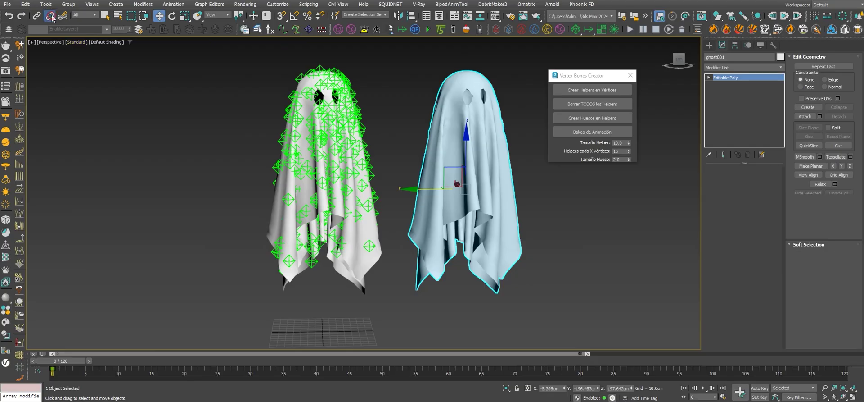
pyautogui.moveTo(430, 138); pyautogui.dragTo(421, 145, button='middle')
pyautogui.moveTo(65, 358); pyautogui.dragTo(75, 275)
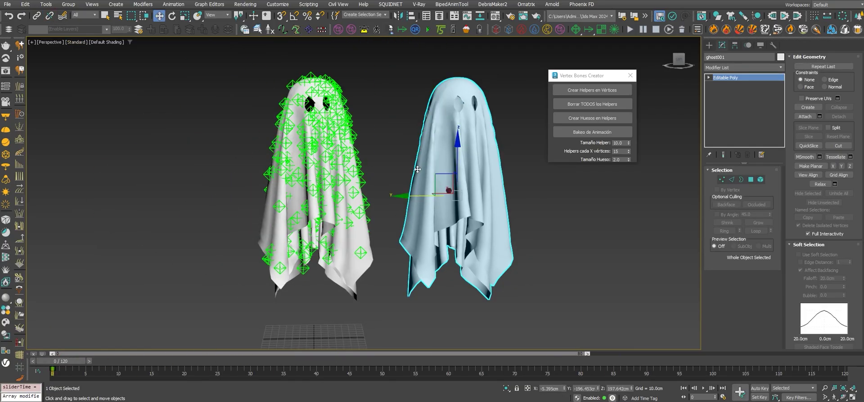
# Align the ghost copy to the original ghost in X, Y and Z position, pivot point to pivot point.
pyautogui.click(412, 16)
pyautogui.click(282, 187)
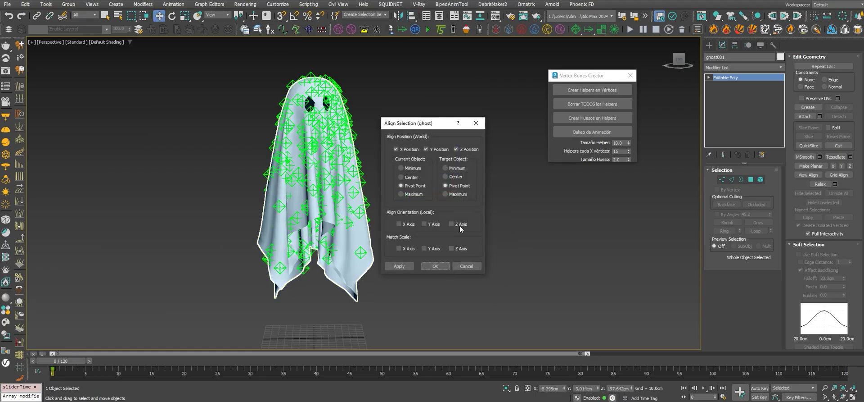
pyautogui.click(435, 266)
pyautogui.moveTo(469, 191); pyautogui.dragTo(502, 192, button='middle')
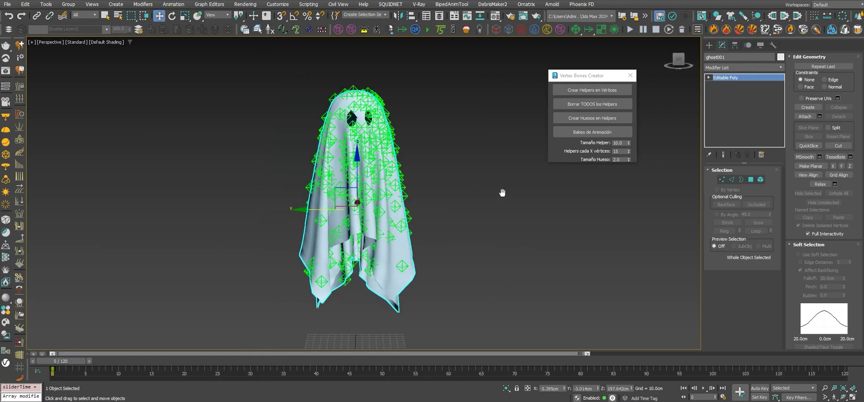
# Add a Skin modifier to the ghost copy.
pyautogui.click(780, 67)
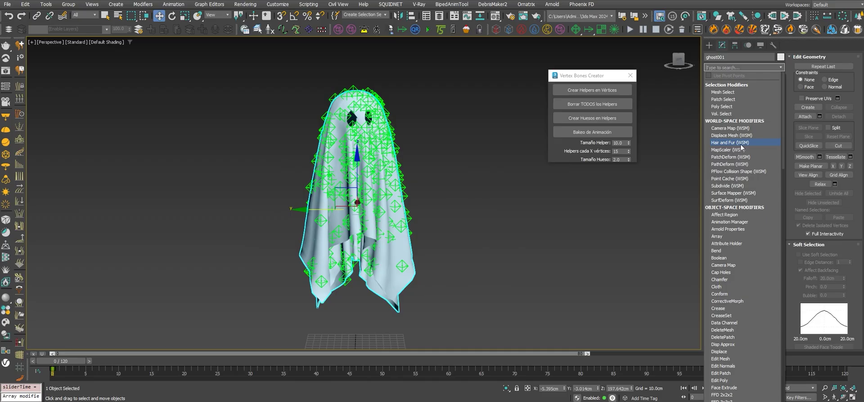
pyautogui.write('sk')
pyautogui.click(715, 92)
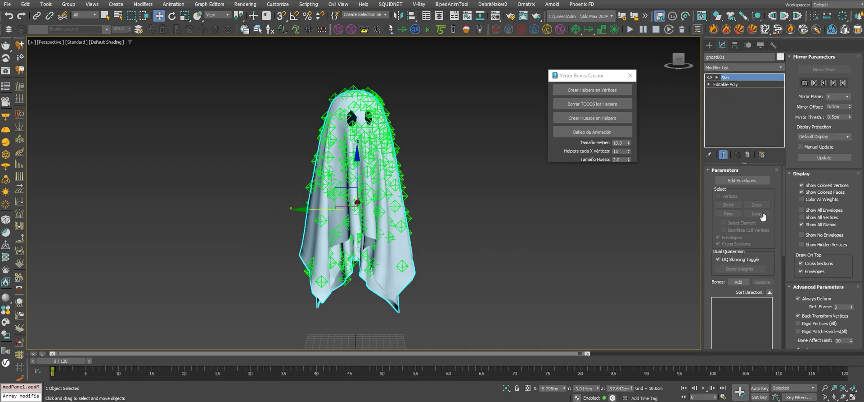
# Add all the Bone_ghost bones to the Skin modifier's bone list, leaving out the ghost and head meshes.
pyautogui.click(737, 282)
pyautogui.click(546, 133)
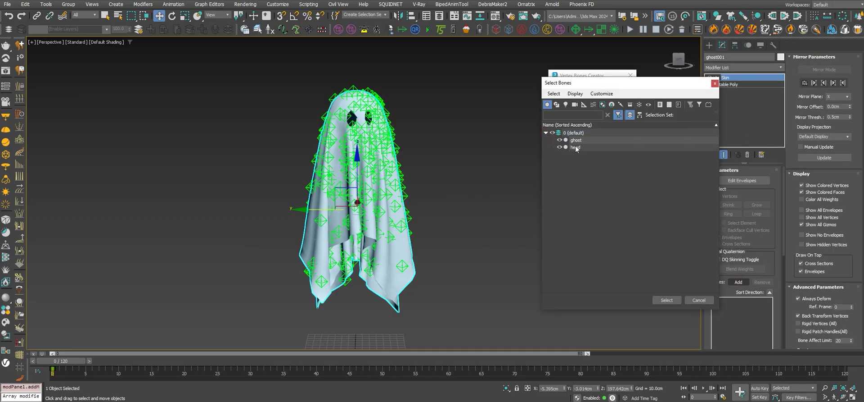
pyautogui.click(620, 105)
pyautogui.scroll(-5, 612, 178)
pyautogui.scroll(-20, 611, 229)
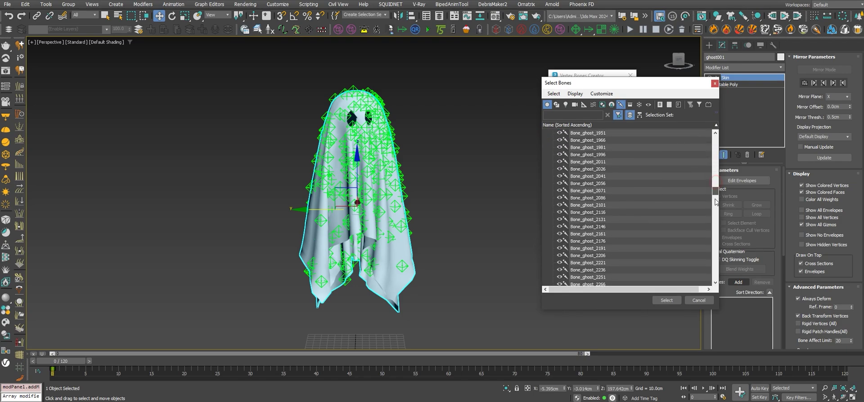
pyautogui.moveTo(715, 201); pyautogui.dragTo(714, 281)
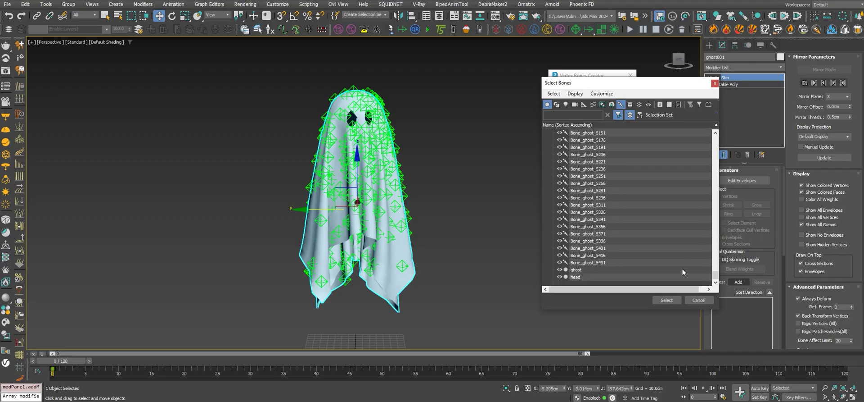
pyautogui.keyDown('shift'); pyautogui.click(599, 267); pyautogui.keyUp('shift')
pyautogui.moveTo(712, 268); pyautogui.dragTo(716, 133)
pyautogui.click(667, 300)
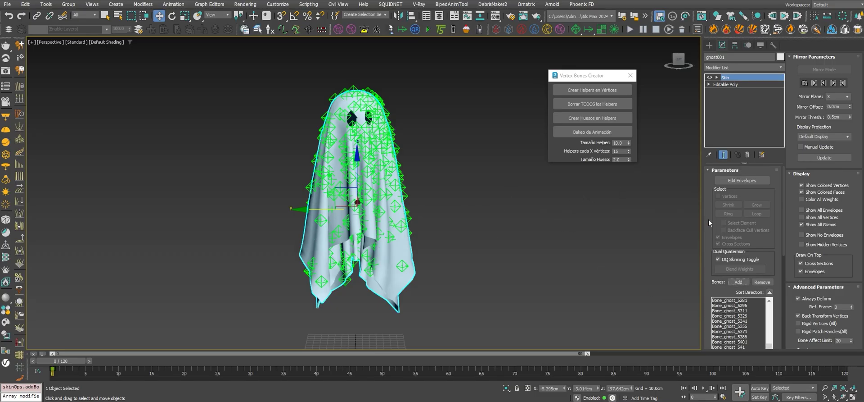
# Apply the Voxel weight solver to the skinned ghost with falloff 0.2, max influence 0 and max resolution 256.
pyautogui.click(731, 181)
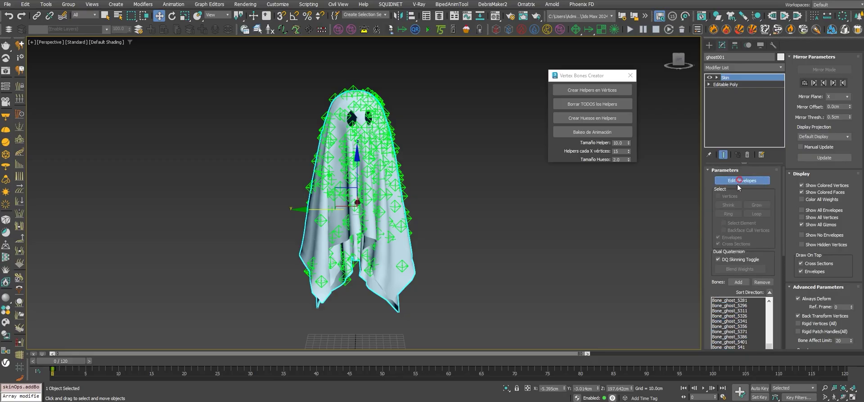
pyautogui.moveTo(702, 180); pyautogui.dragTo(690, 173)
pyautogui.moveTo(702, 228); pyautogui.dragTo(725, 99)
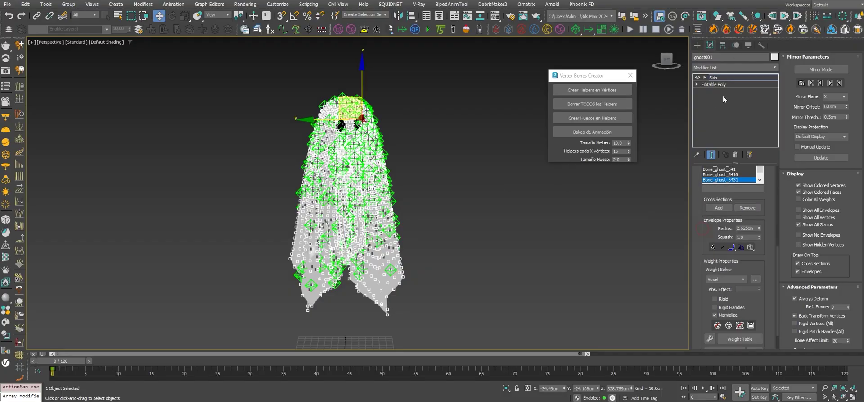
pyautogui.click(756, 279)
pyautogui.moveTo(418, 160); pyautogui.dragTo(477, 164)
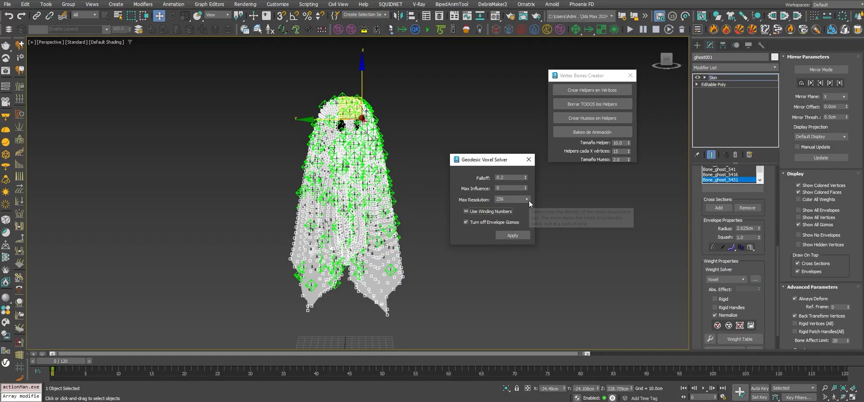
pyautogui.click(514, 234)
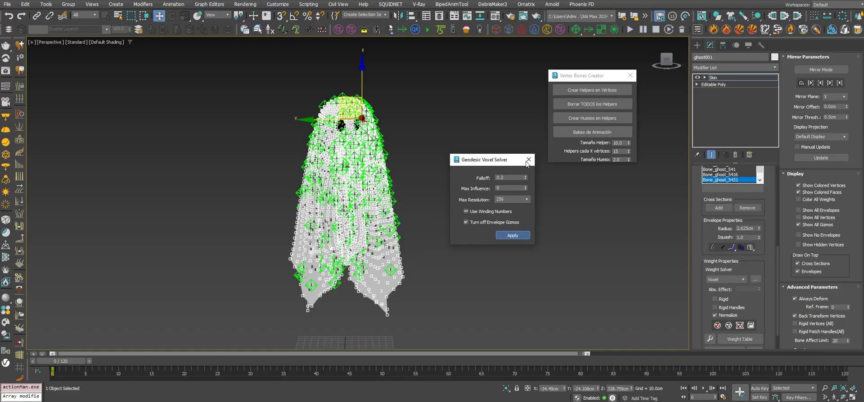
# Compare the two ghosts at frame 120 and delete the original simulated ghost, keeping the skinned copy.
pyautogui.moveTo(65, 360); pyautogui.dragTo(846, 374)
pyautogui.click(697, 45)
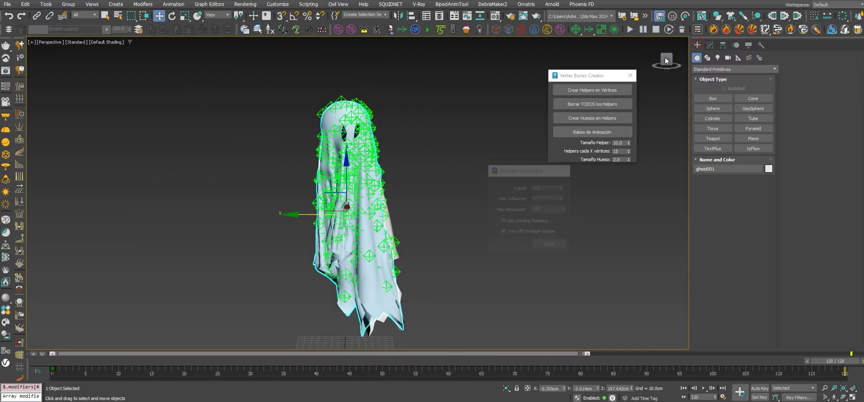
pyautogui.click(428, 270)
pyautogui.click(403, 298)
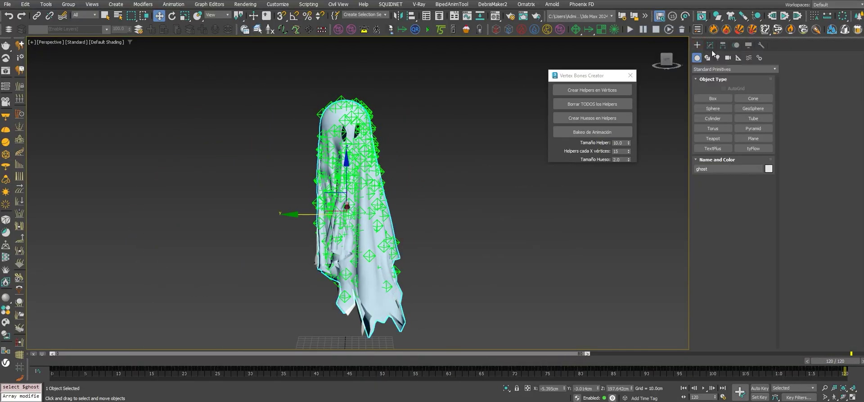
pyautogui.click(710, 45)
pyautogui.press('Delete')
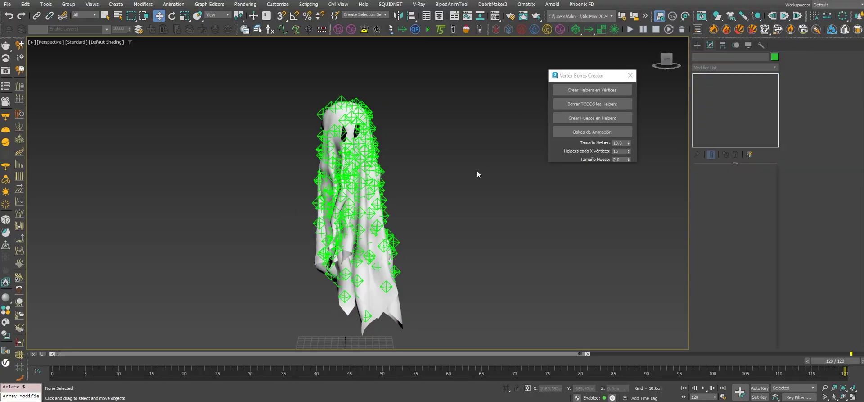
# Hide the bone objects and play the animation to check how the skinned ghost deforms.
pyautogui.click(749, 45)
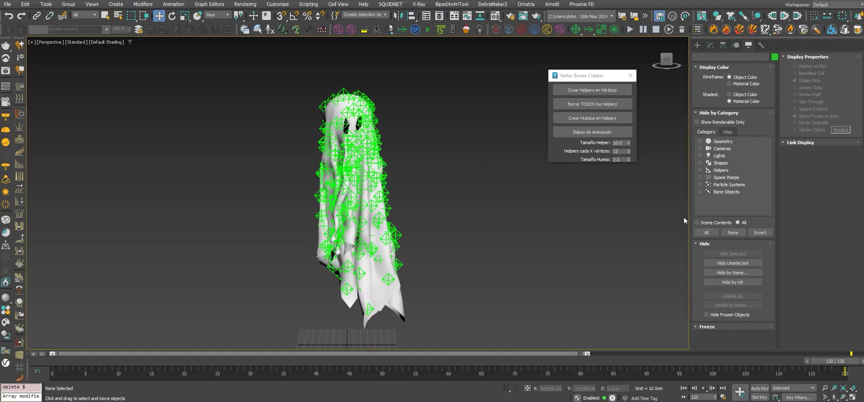
pyautogui.click(700, 191)
pyautogui.click(701, 192)
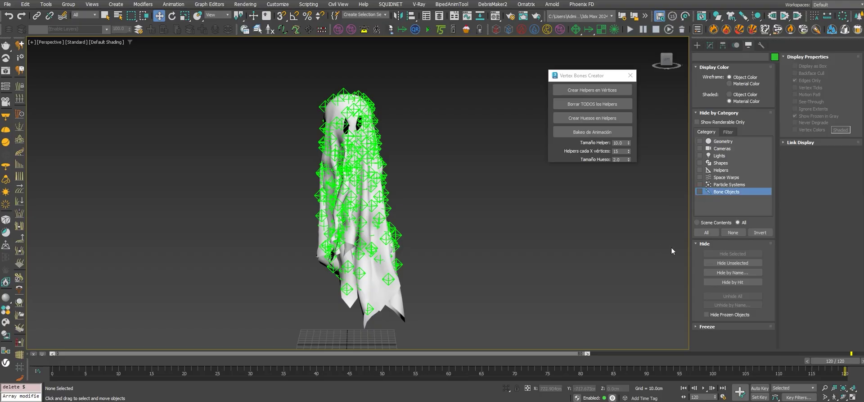
pyautogui.click(702, 192)
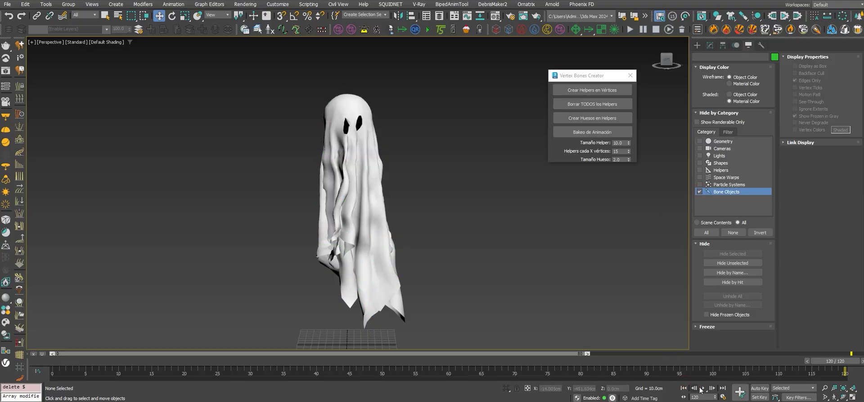
pyautogui.click(701, 388)
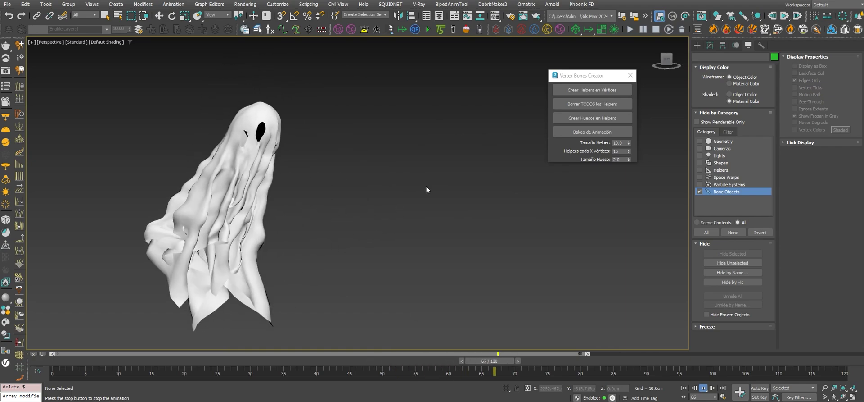
pyautogui.scroll(-3, 422, 198)
pyautogui.scroll(2, 428, 198)
pyautogui.moveTo(443, 197); pyautogui.dragTo(445, 197, button='middle')
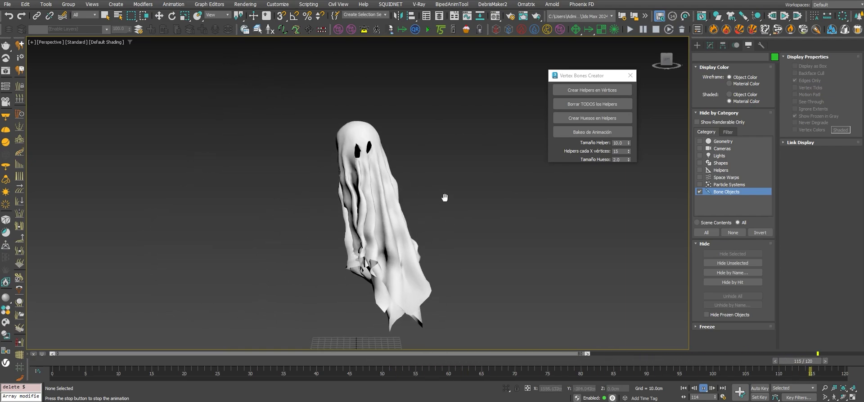
# Toggle the bone objects on and off during playback and inspect the skinned ghost from other angles.
pyautogui.click(700, 192)
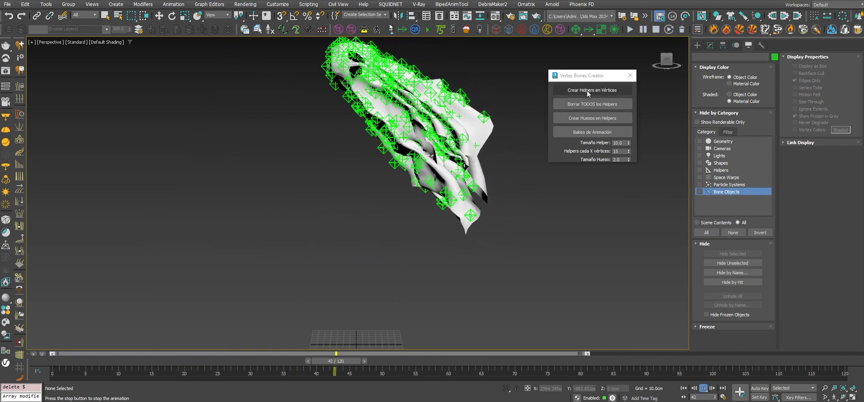
pyautogui.moveTo(573, 77); pyautogui.dragTo(585, 77)
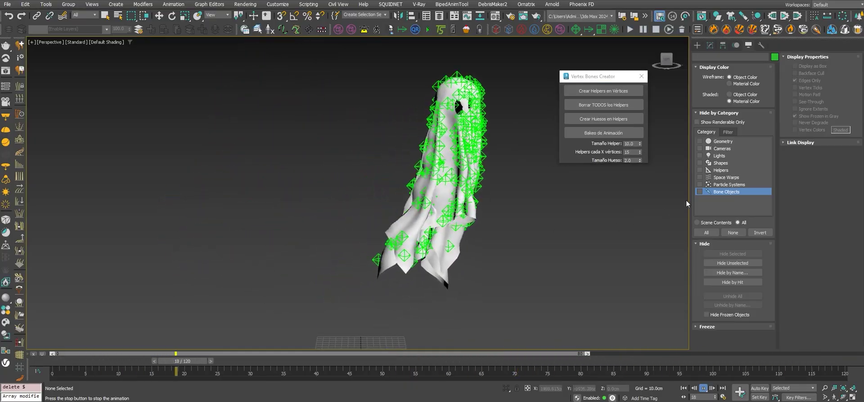
pyautogui.click(700, 191)
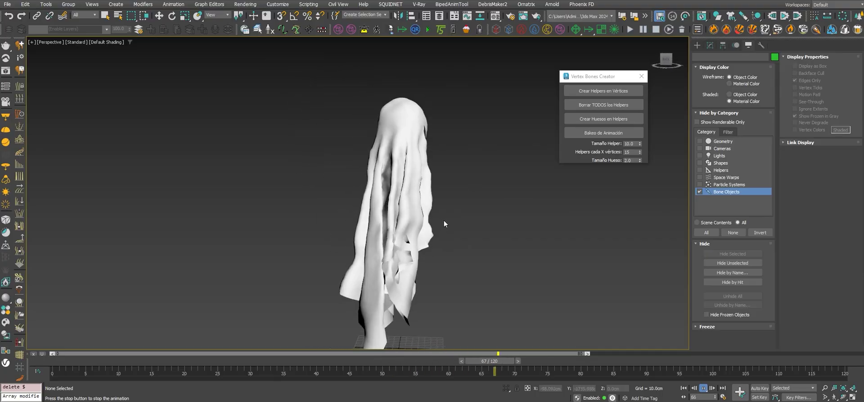
pyautogui.scroll(-3, 444, 223)
pyautogui.keyDown('alt'); pyautogui.moveTo(444, 223); pyautogui.dragTo(469, 193, button='middle'); pyautogui.keyUp('alt')
pyautogui.scroll(3, 421, 215)
pyautogui.scroll(1, 475, 198)
pyautogui.scroll(-3, 473, 194)
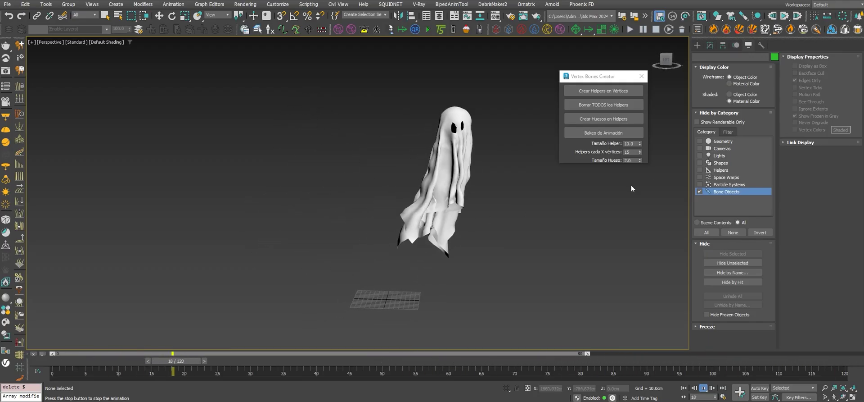
# Return the timeline to frame 0 with the bone objects shown and the geometry hidden.
pyautogui.click(699, 192)
pyautogui.moveTo(407, 360); pyautogui.dragTo(59, 361)
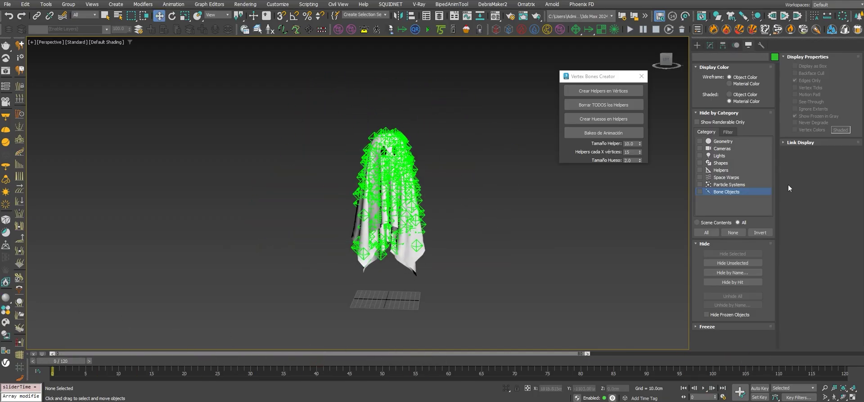
pyautogui.click(700, 141)
# Create a single bone on the ground grid beneath the ghost.
pyautogui.click(697, 45)
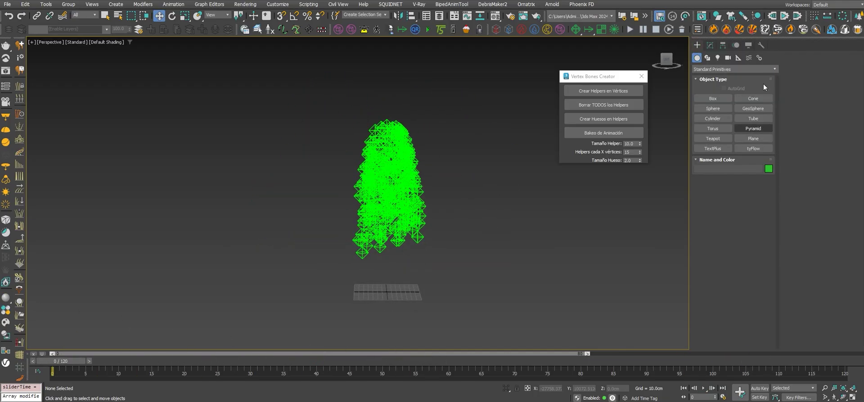
pyautogui.click(759, 57)
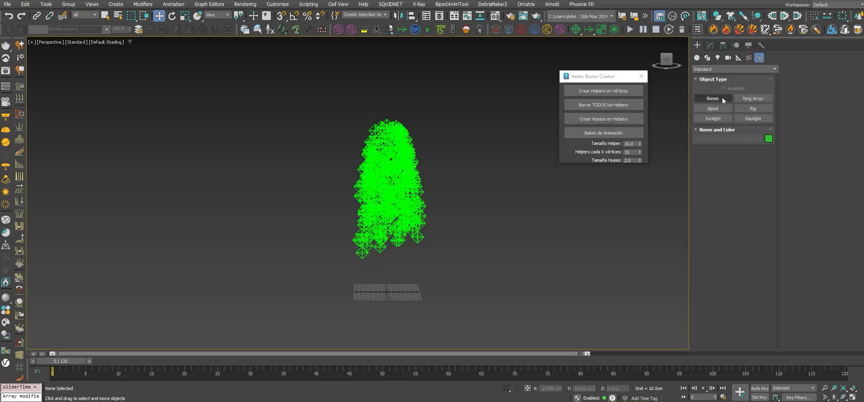
pyautogui.click(713, 98)
pyautogui.click(406, 289)
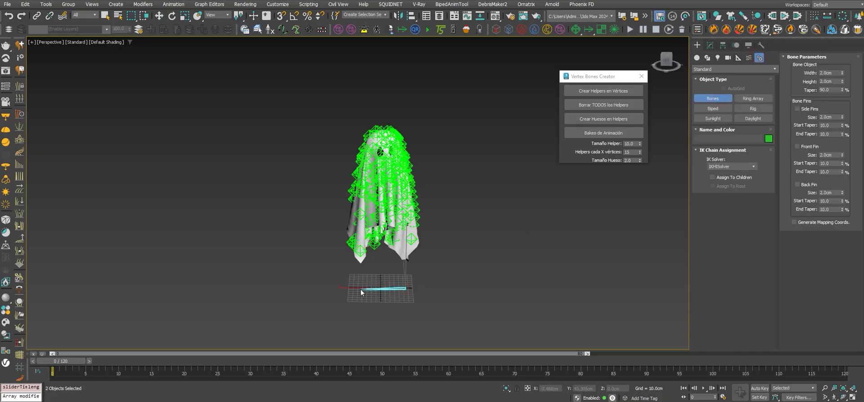
pyautogui.click(360, 288)
pyautogui.rightClick(406, 279)
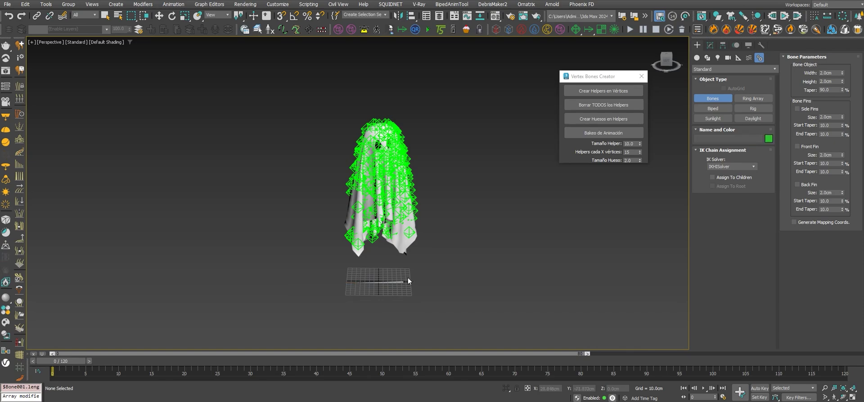
pyautogui.scroll(3, 394, 289)
pyautogui.rightClick(407, 271)
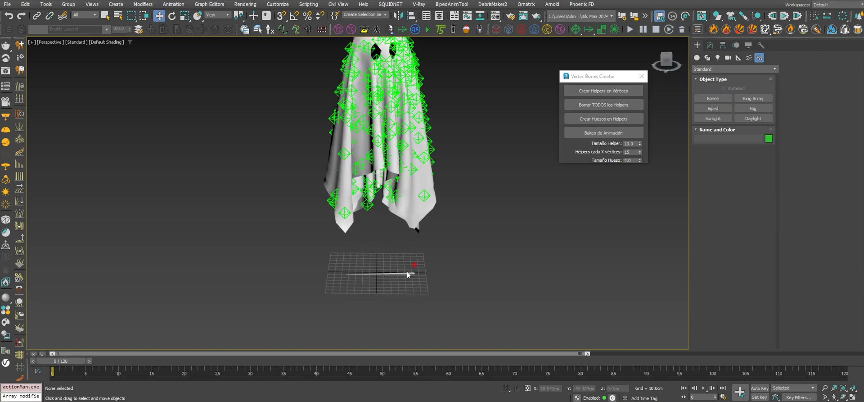
# Set the new bone's X, Y and Z world position to 0 and its Z rotation to 0.
pyautogui.rightClick(161, 20)
pyautogui.rightClick(460, 108)
pyautogui.rightClick(459, 100)
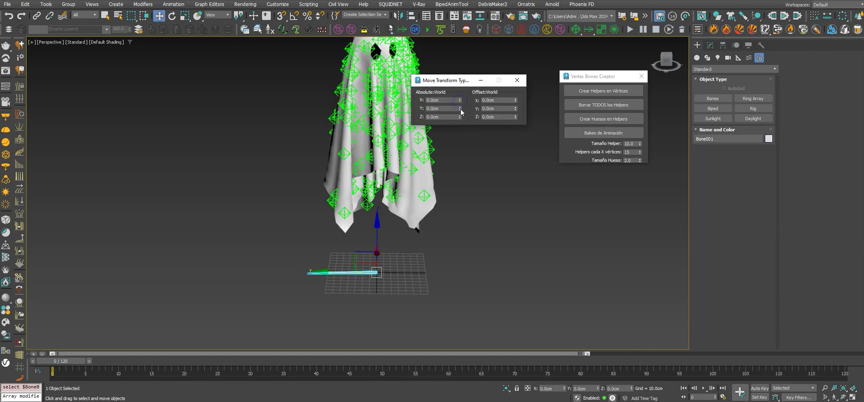
pyautogui.click(517, 80)
pyautogui.rightClick(172, 15)
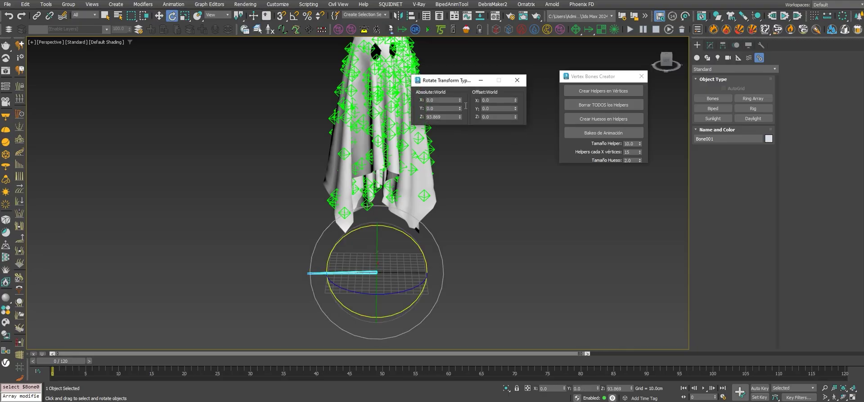
pyautogui.rightClick(458, 117)
pyautogui.click(517, 80)
# Hide the geometry and select every ghost bone and helper except the new bone on the grid.
pyautogui.keyDown('alt'); pyautogui.moveTo(432, 193); pyautogui.dragTo(498, 199, button='middle'); pyautogui.keyUp('alt')
pyautogui.scroll(-3, 498, 199)
pyautogui.click(749, 46)
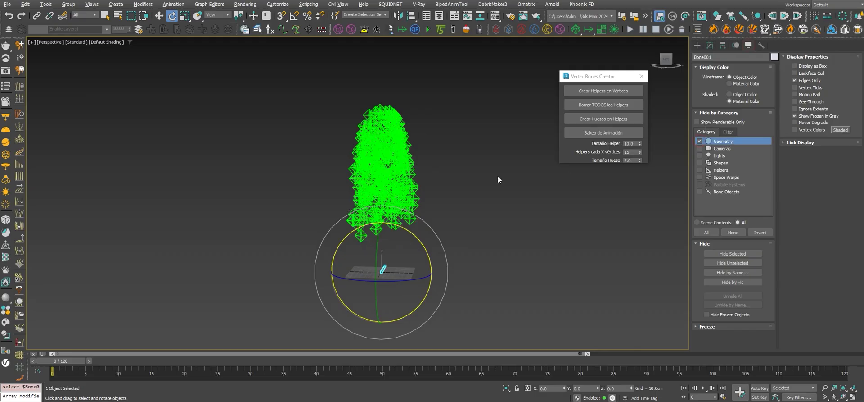
pyautogui.hotkey('ctrl', 'a')
pyautogui.keyDown('alt'); pyautogui.moveTo(444, 154); pyautogui.dragTo(412, 157, button='middle'); pyautogui.keyUp('alt')
pyautogui.keyDown('alt'); pyautogui.moveTo(374, 285); pyautogui.dragTo(428, 254); pyautogui.keyUp('alt')
pyautogui.keyDown('alt'); pyautogui.moveTo(483, 241); pyautogui.dragTo(404, 217, button='middle'); pyautogui.keyUp('alt')
# Link the selected ghost bones and helpers to the new bone at the origin as their parent.
pyautogui.click(37, 16)
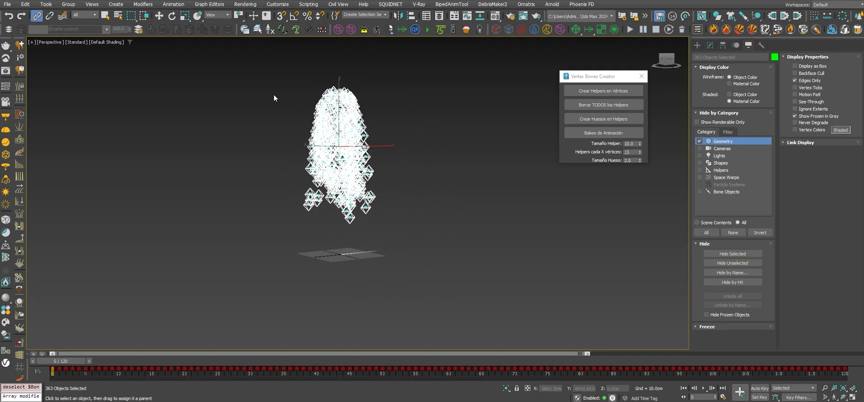
pyautogui.moveTo(362, 230); pyautogui.dragTo(317, 215)
pyautogui.scroll(8, 355, 267)
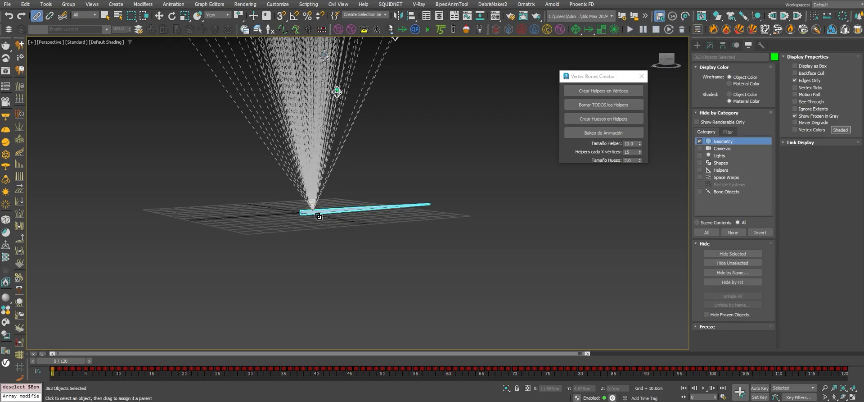
pyautogui.scroll(-5, 328, 207)
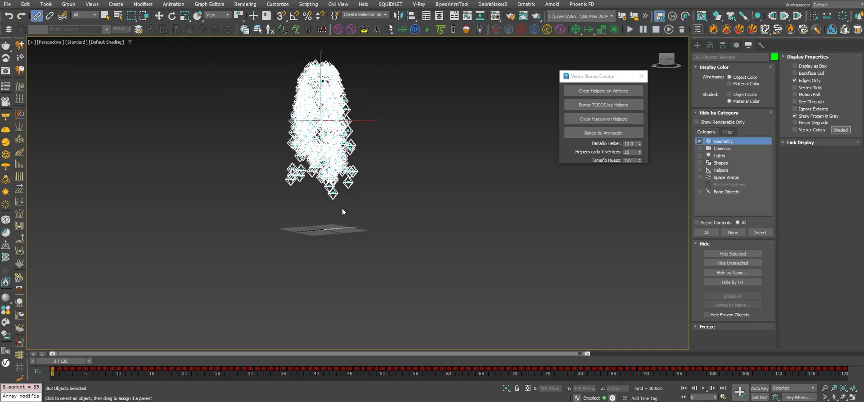
# Unhide the geometry and play the animation with the root bone selected.
pyautogui.press('w')
pyautogui.click(356, 228)
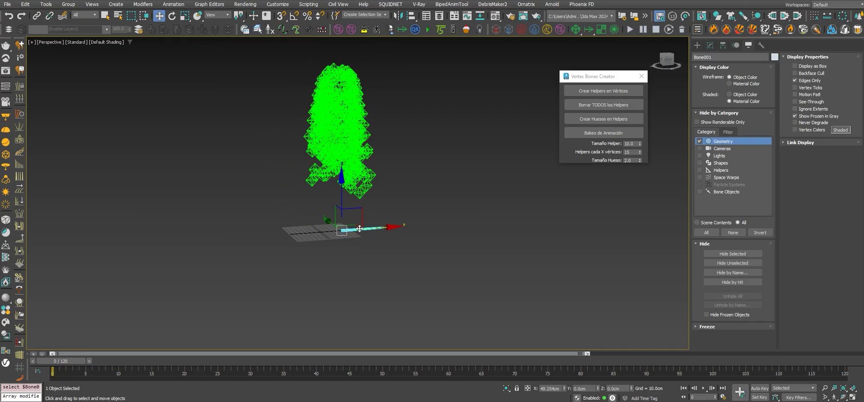
pyautogui.click(700, 141)
pyautogui.moveTo(428, 149); pyautogui.dragTo(427, 175, button='middle')
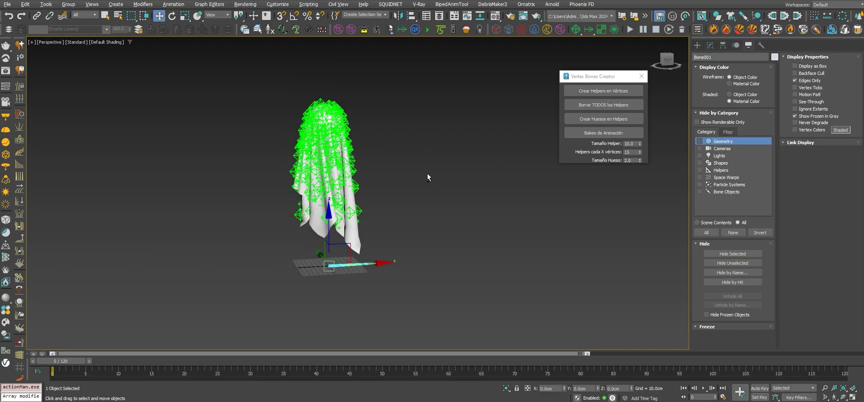
pyautogui.press('/')
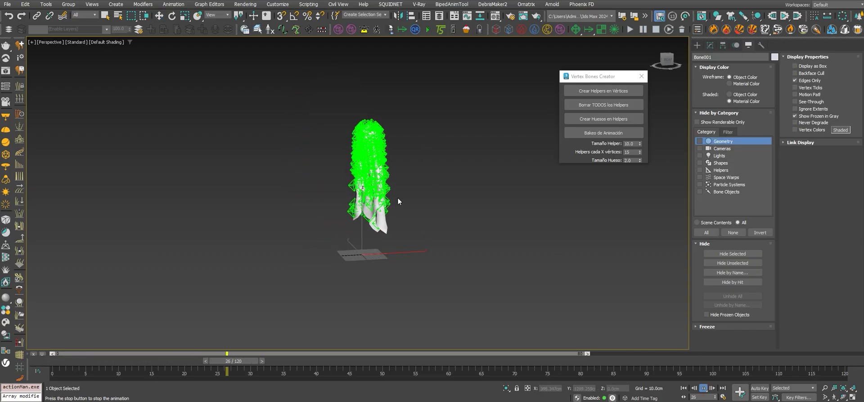
# Return the animation to frame 0 with nothing selected and save the scene.
pyautogui.keyDown('alt'); pyautogui.moveTo(442, 195); pyautogui.dragTo(433, 225, button='middle'); pyautogui.keyUp('alt')
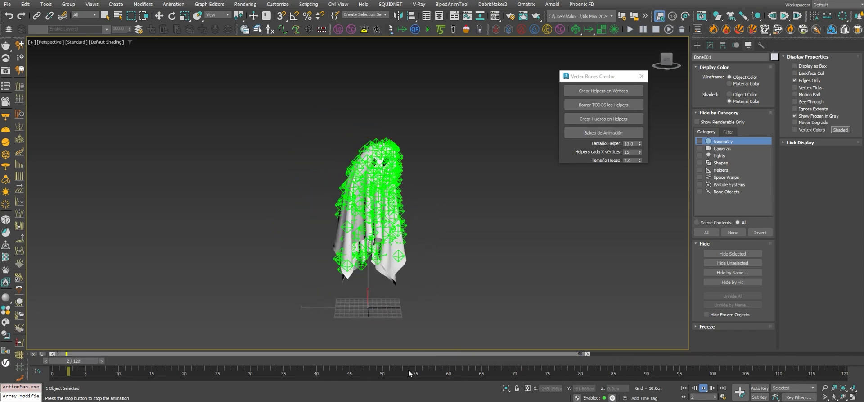
pyautogui.moveTo(415, 360); pyautogui.dragTo(2, 280)
pyautogui.press('w')
pyautogui.click(473, 253)
pyautogui.moveTo(473, 251); pyautogui.dragTo(489, 230, button='middle')
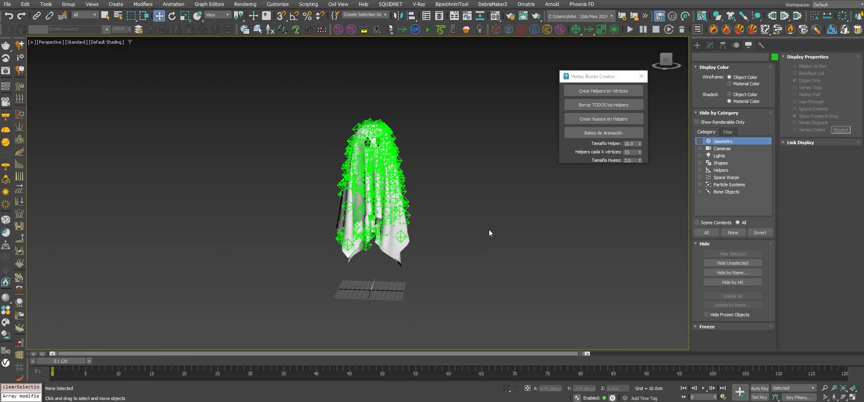
pyautogui.hotkey('ctrl', 's')
# Export the whole scene as cloth.fbx with its animation baked from frame 0 to 120 at step 1.
pyautogui.click(6, 5)
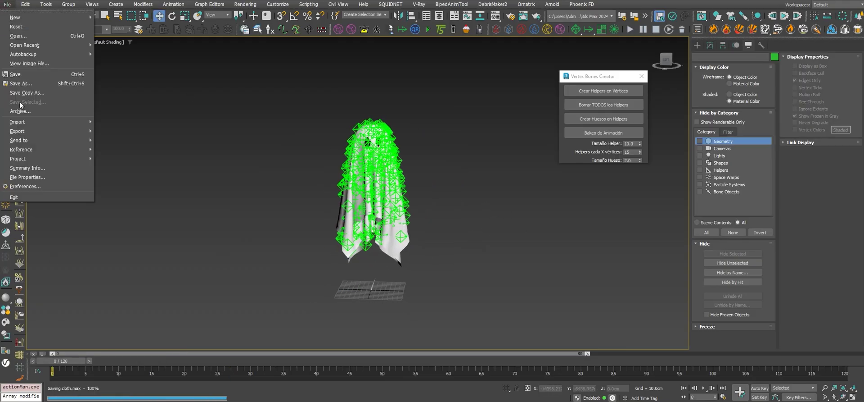
pyautogui.moveTo(28, 132)
pyautogui.click(113, 132)
pyautogui.press('Return')
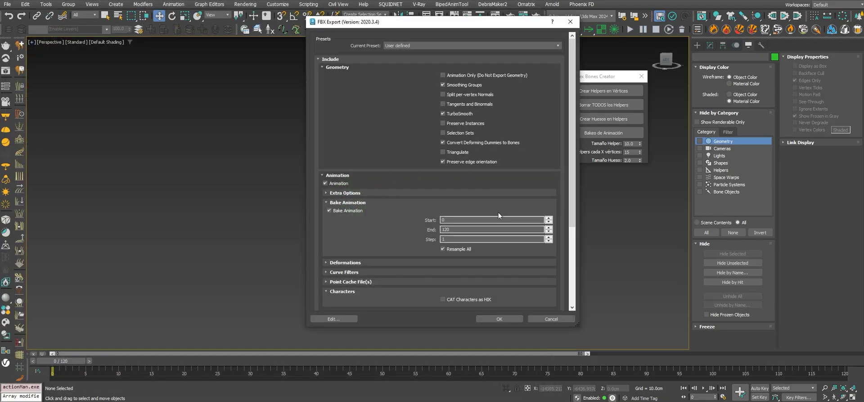
pyautogui.click(498, 318)
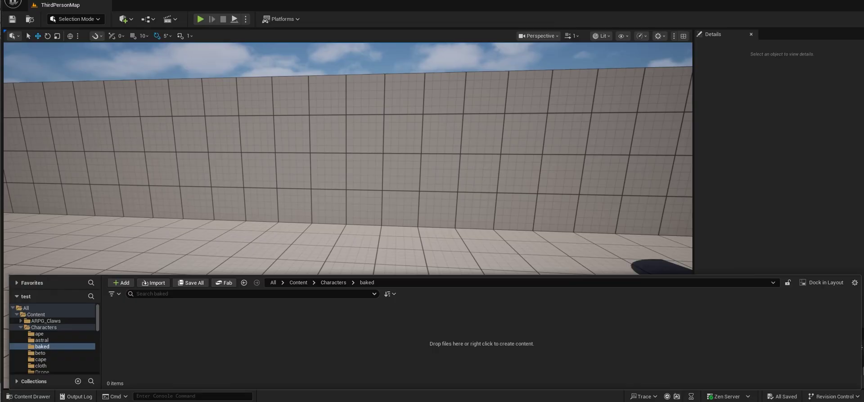
# In Unreal Editor, import cloth.fbx into Characters/baked as a skeletal mesh with animations, without static meshes or a physics asset.
pyautogui.moveTo(542, 293); pyautogui.dragTo(416, 328)
pyautogui.scroll(-3, 790, 272)
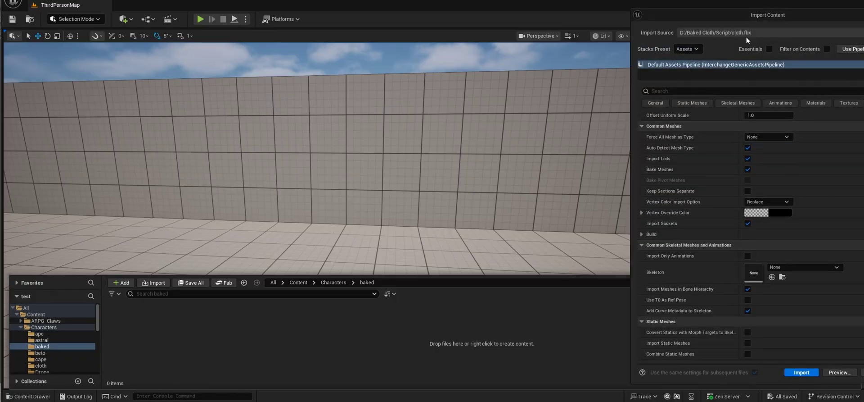
pyautogui.moveTo(695, 16); pyautogui.dragTo(548, 20)
pyautogui.scroll(-15, 644, 269)
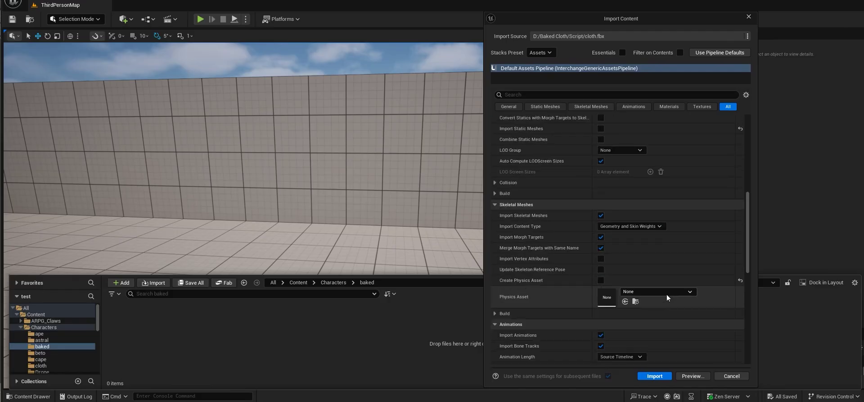
pyautogui.click(655, 375)
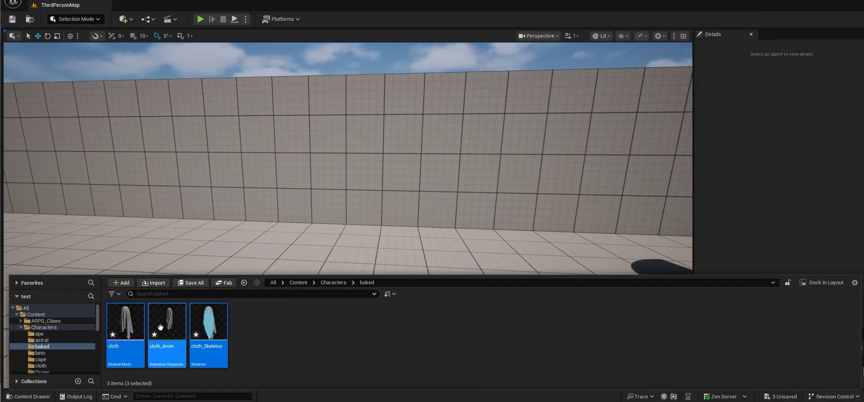
# Place the imported cloth assets in the level, on the floor in front of the wall.
pyautogui.moveTo(167, 331); pyautogui.dragTo(282, 255)
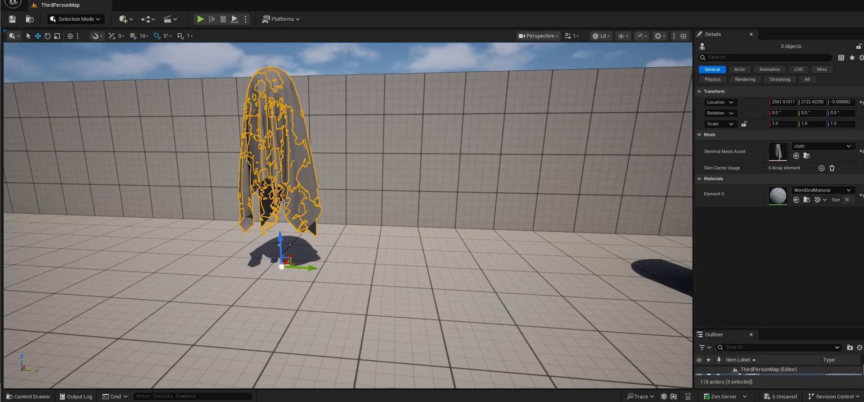
pyautogui.scroll(-3, 282, 255)
pyautogui.scroll(-2, 282, 255)
# Play the level and move the character around the ghost to examine its cloth animation.
pyautogui.click(200, 19)
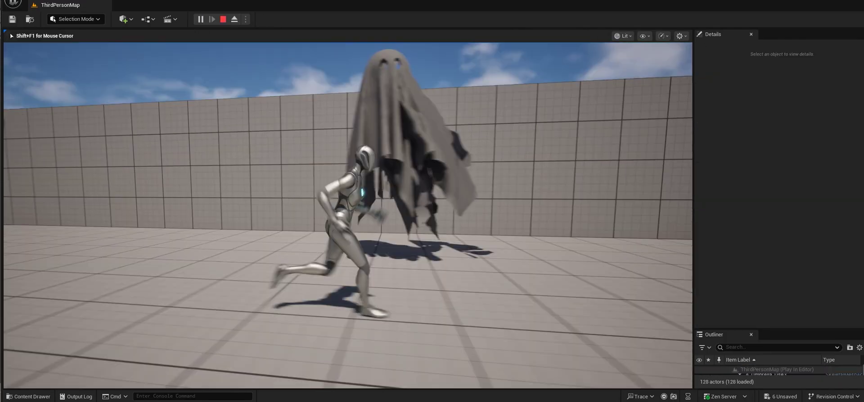
pyautogui.press('s')
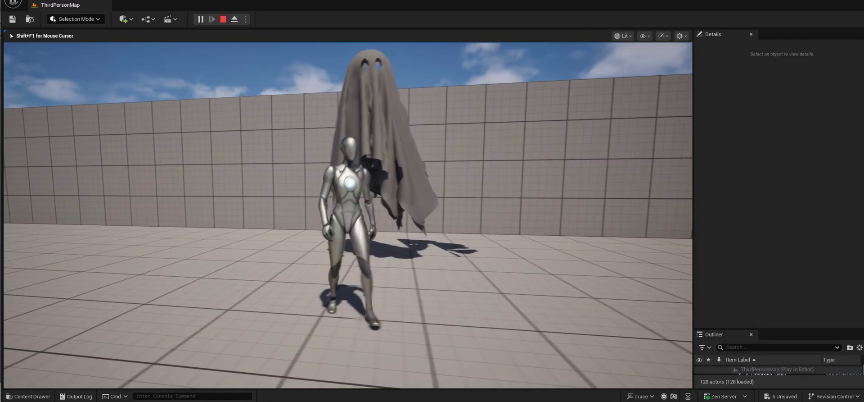
pyautogui.press('a')
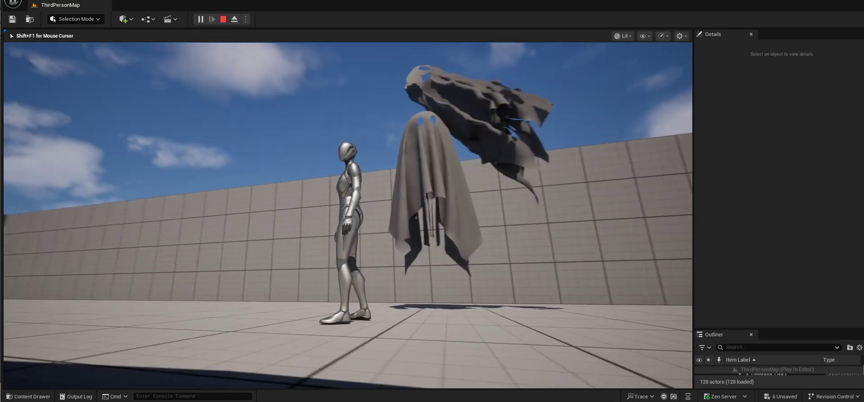